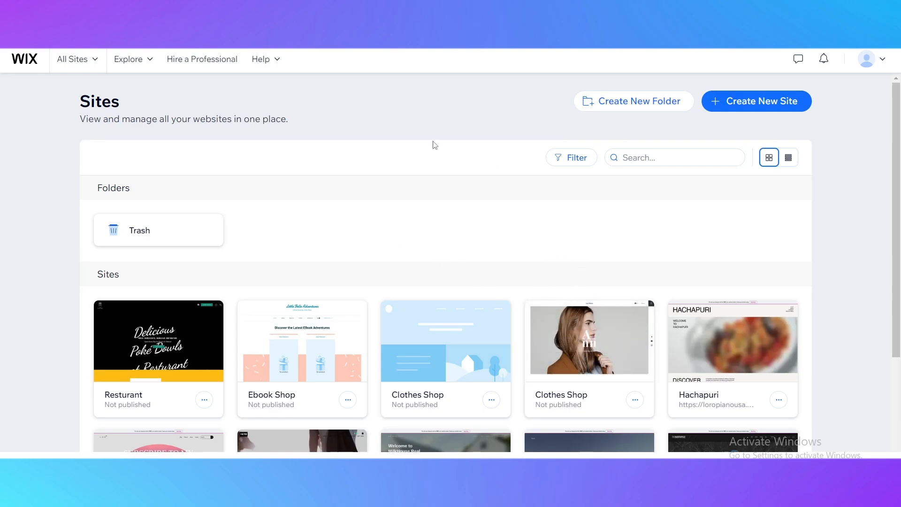
Look through the existing sites on the Sites page and check the account options.
scroll(432, 146, "down", 2)
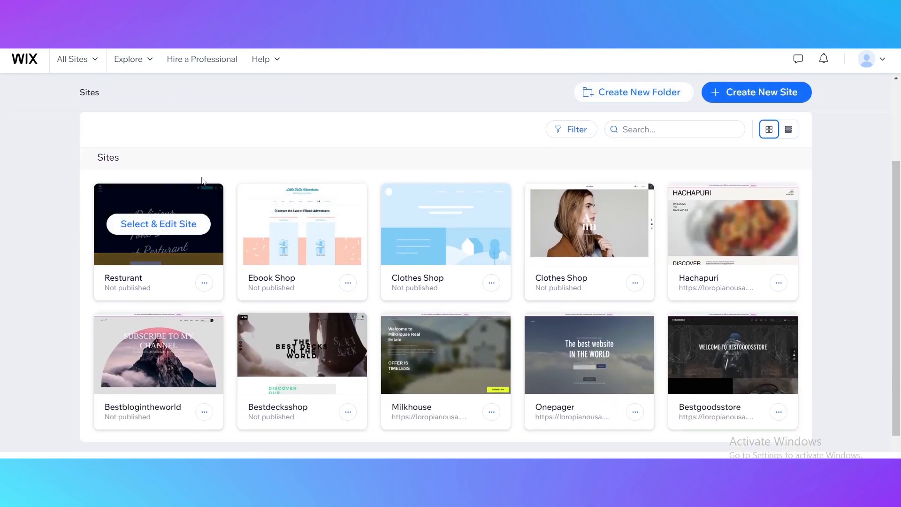
scroll(363, 162, "up", 2)
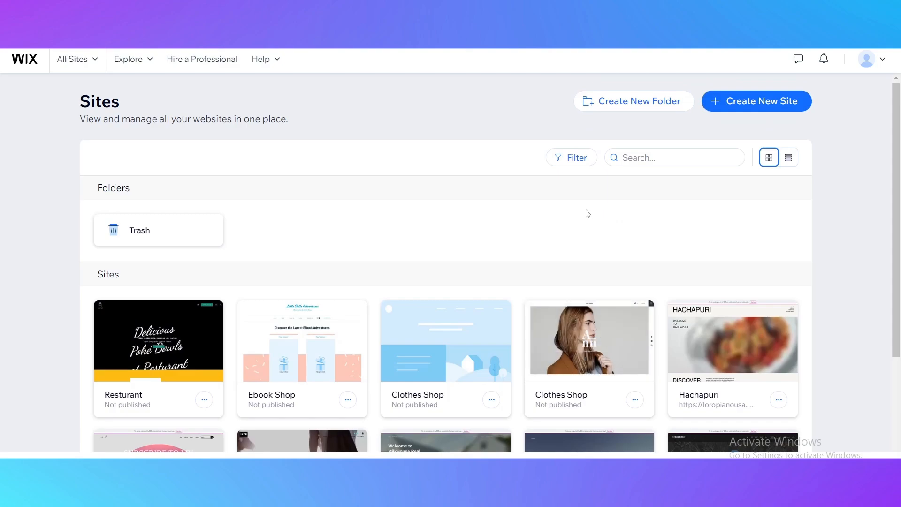
left_click(882, 59)
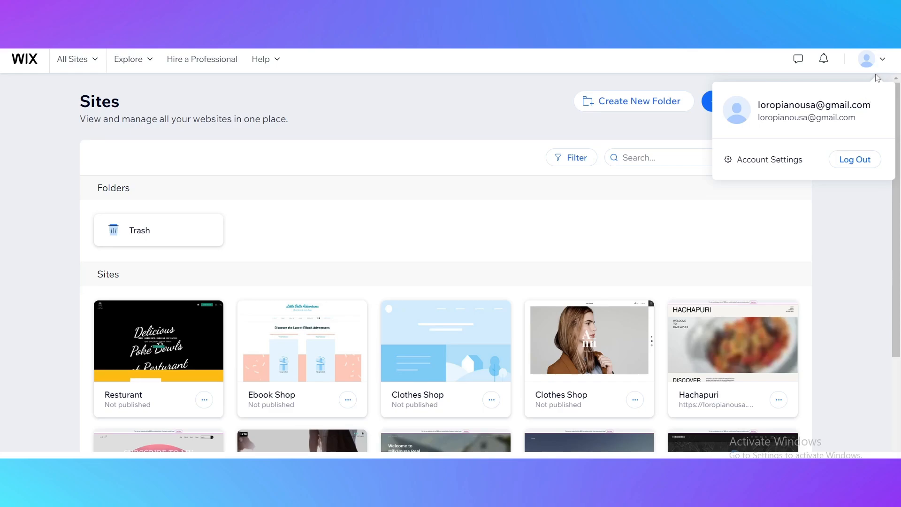
left_click(321, 234)
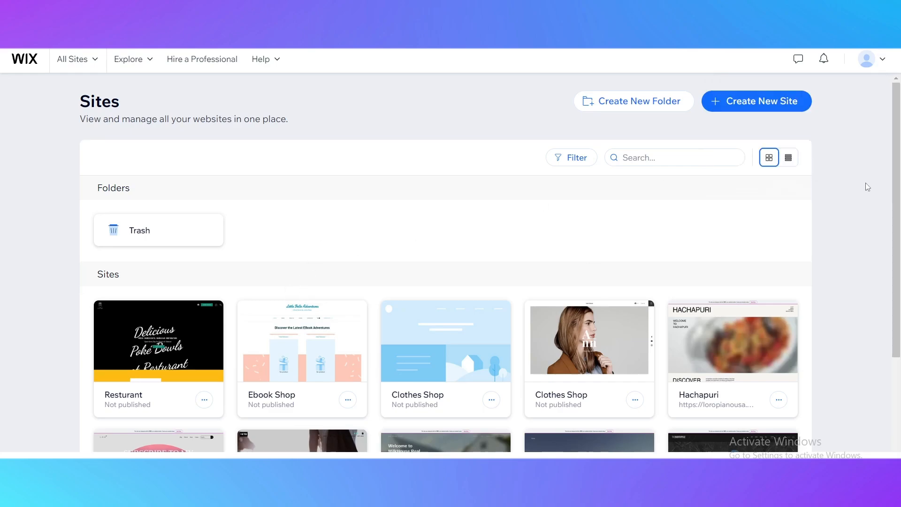
scroll(364, 263, "down", 5)
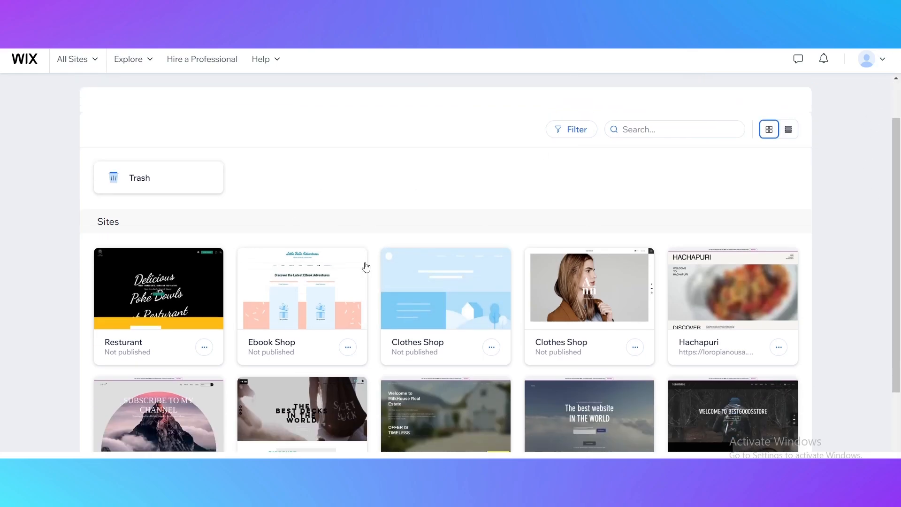
scroll(249, 203, "up", 5)
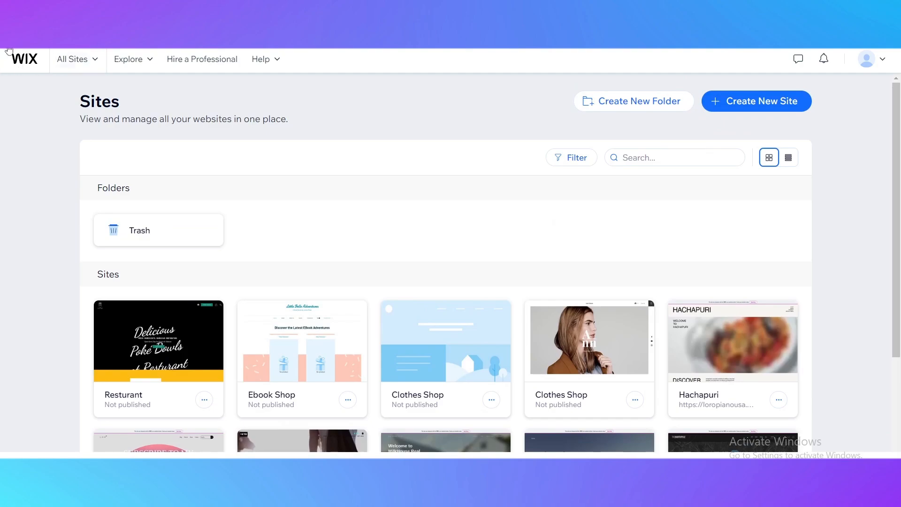
scroll(208, 218, "down", 3)
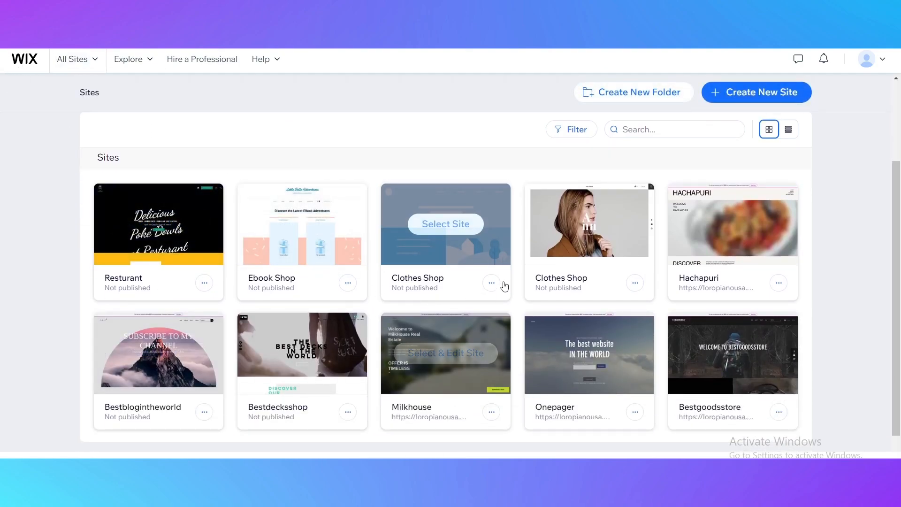
scroll(489, 249, "up", 3)
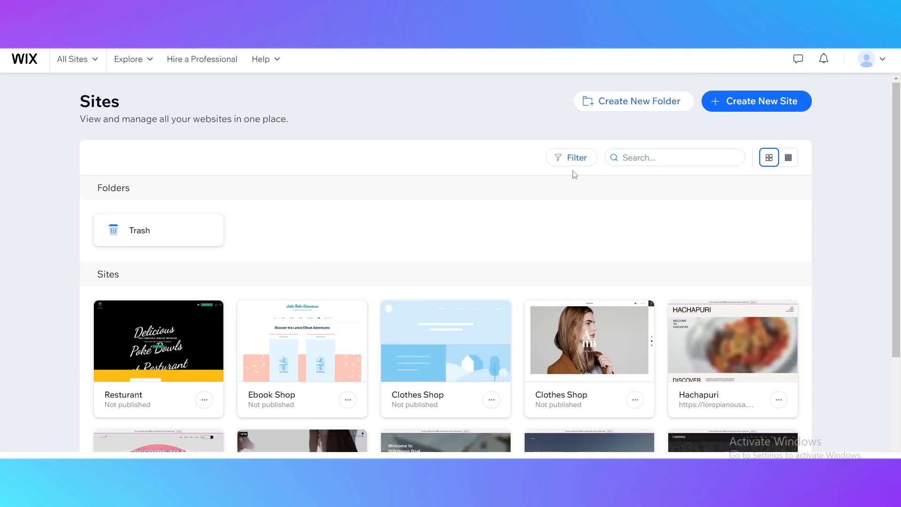
Create a new site without the AI chat and set its website type to Consultant.
left_click(717, 104)
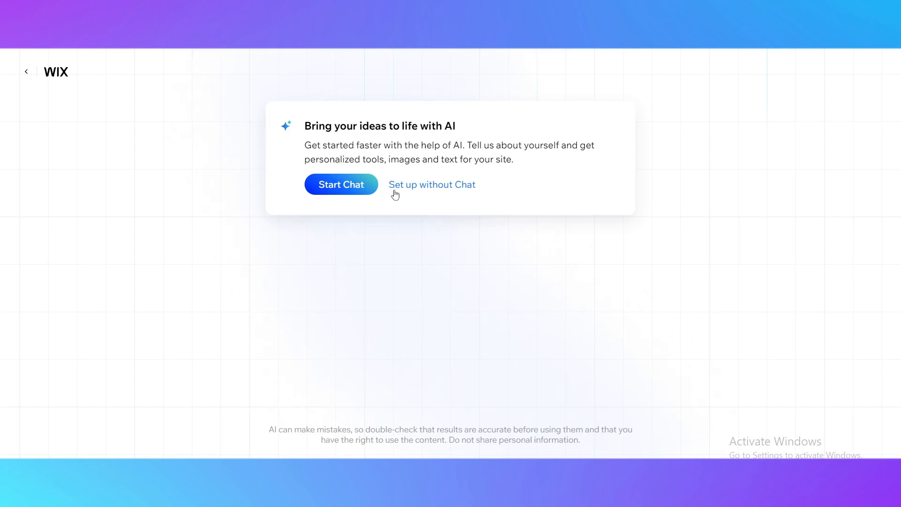
left_click(419, 195)
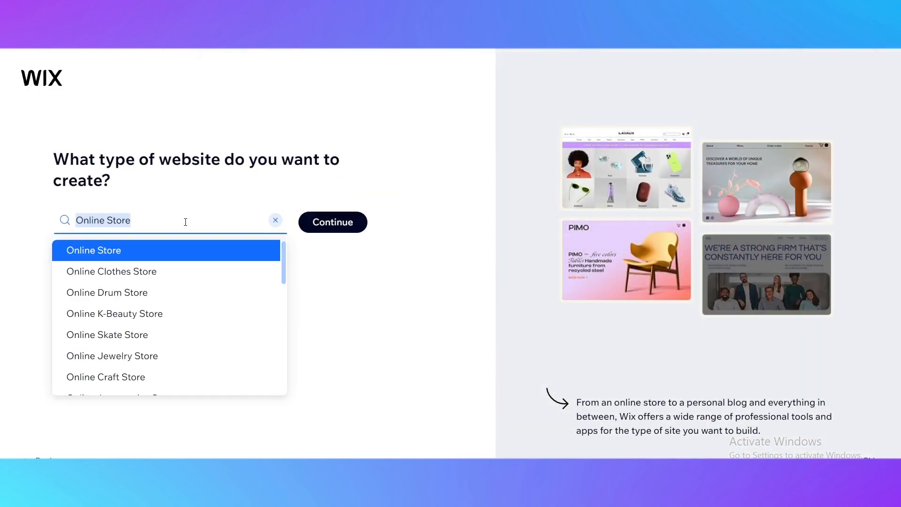
left_click(276, 220)
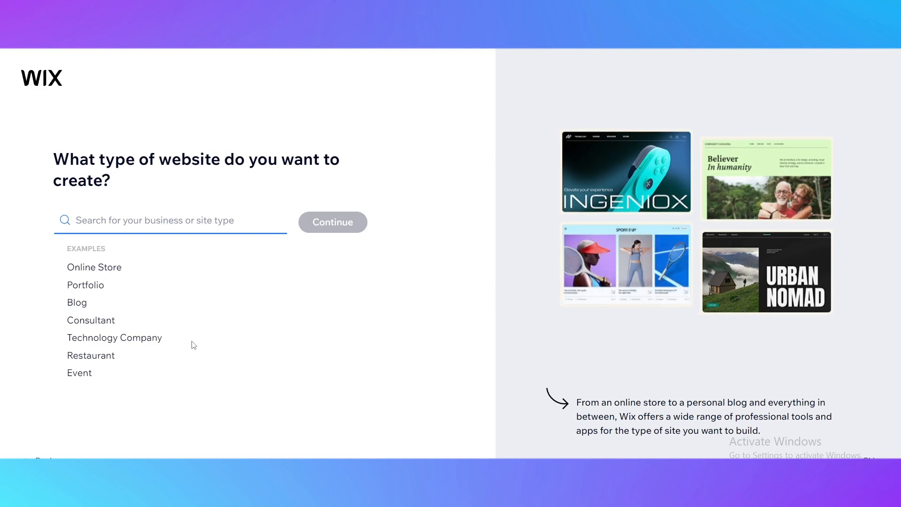
left_click(106, 323)
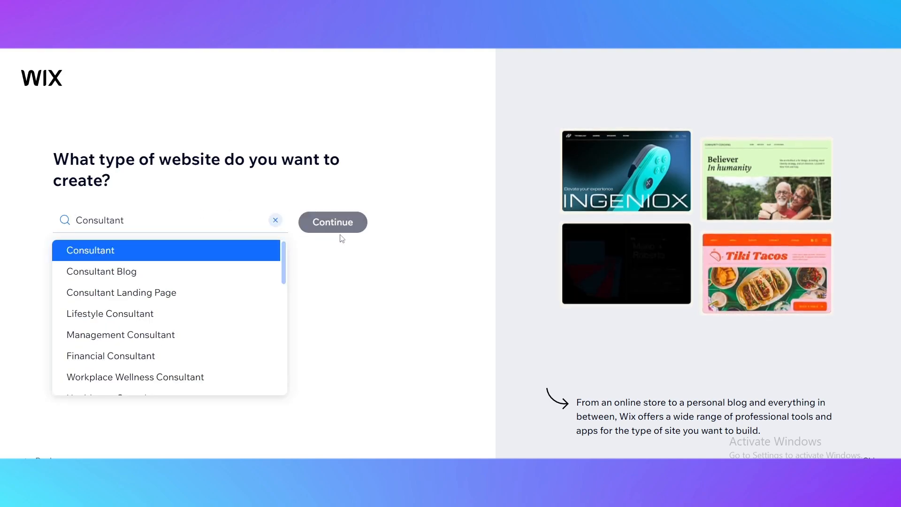
left_click(332, 234)
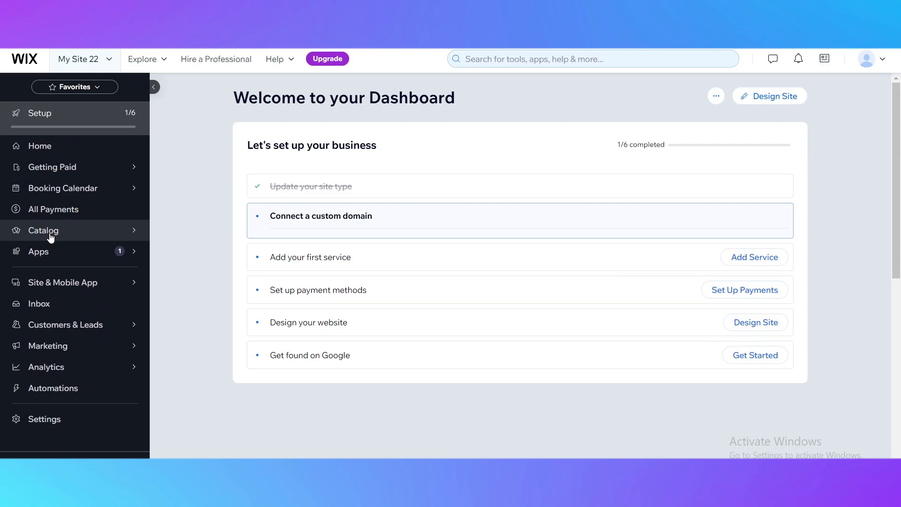
Name the new website "Example" and continue to the site goals.
mouse_move(39, 252)
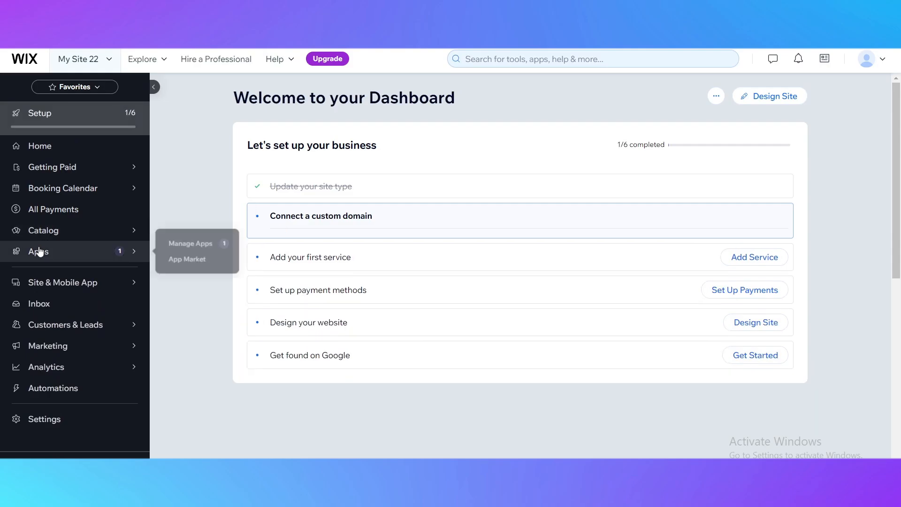
left_click(430, 207)
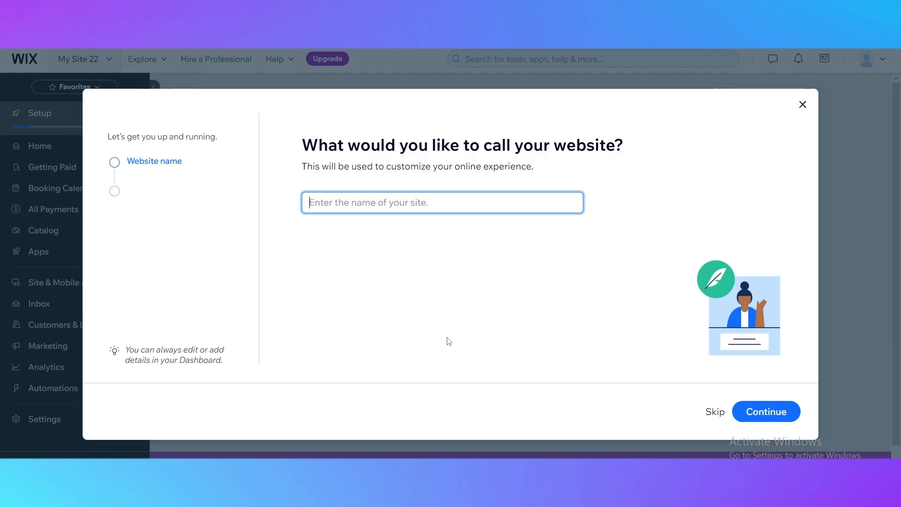
type("Exa")
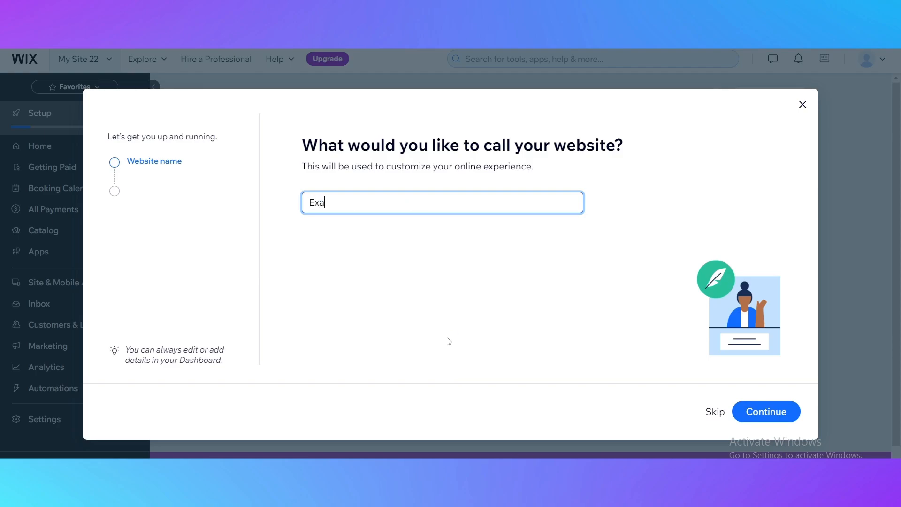
type("mple")
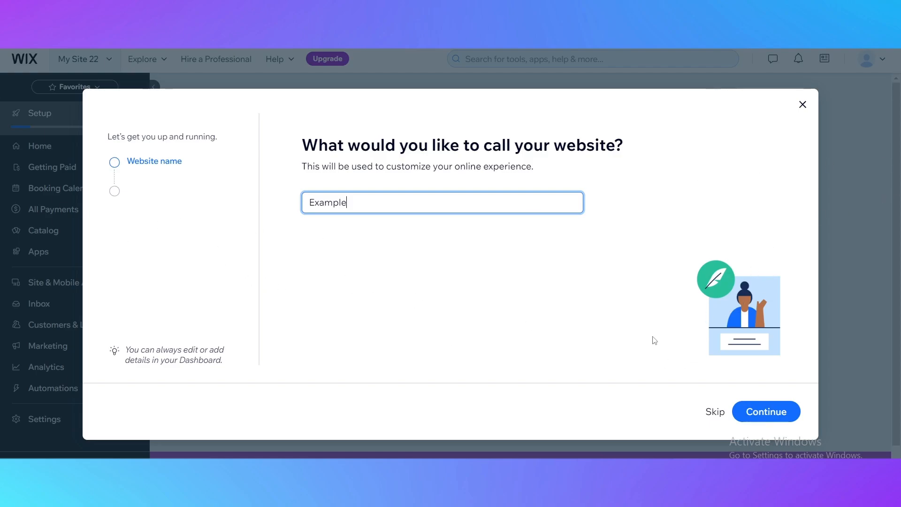
left_click(764, 414)
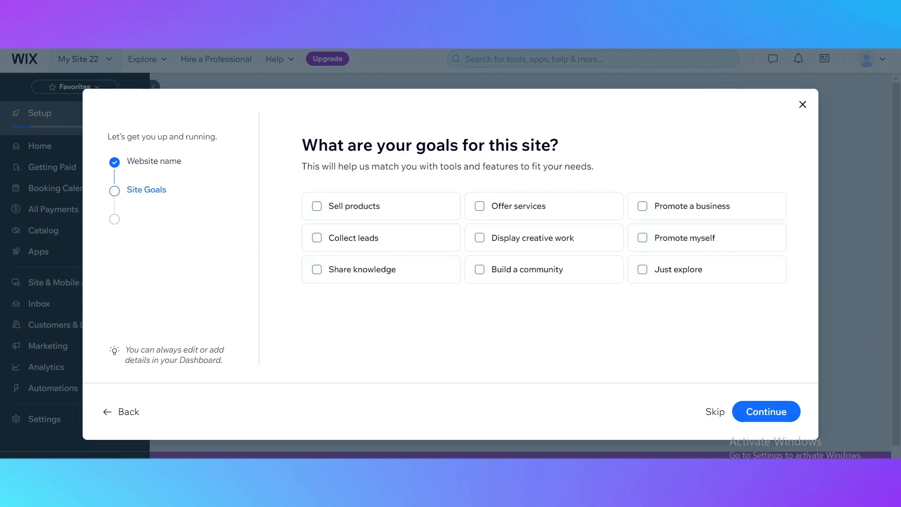
Skip the site goals and the app selection, and finish the setup by continuing to the dashboard.
left_click(723, 413)
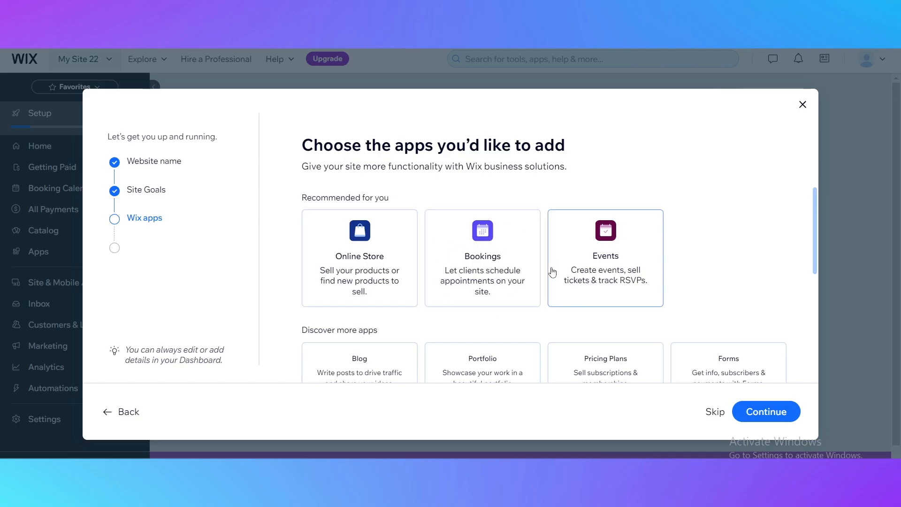
scroll(707, 280, "down", 4)
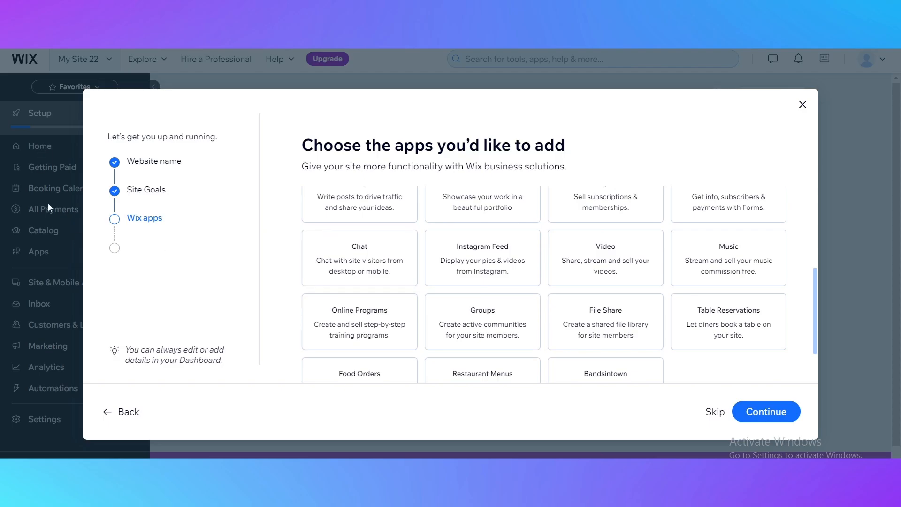
scroll(704, 349, "up", 2)
scroll(686, 352, "up", 3)
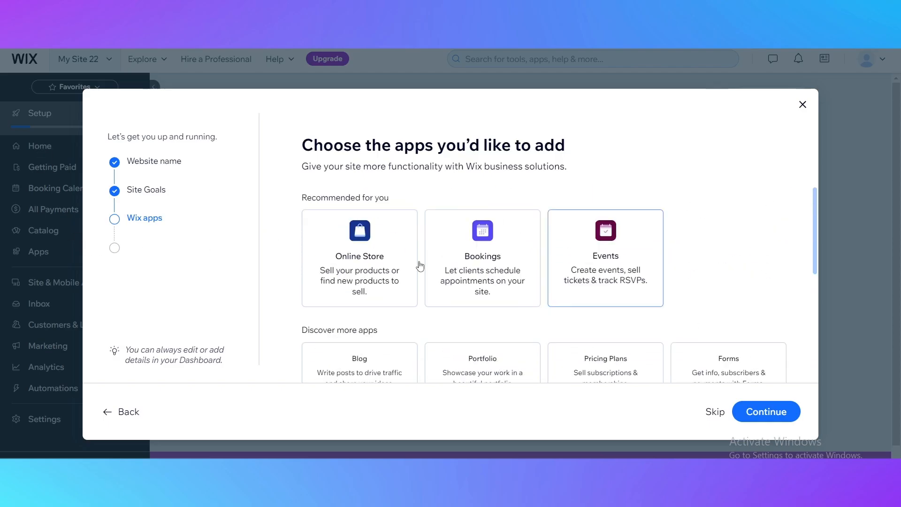
left_click(715, 412)
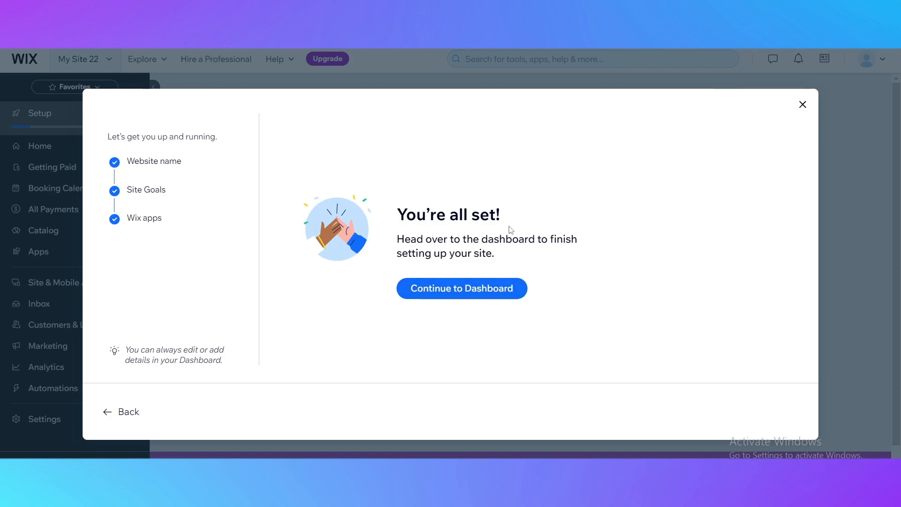
left_click(438, 294)
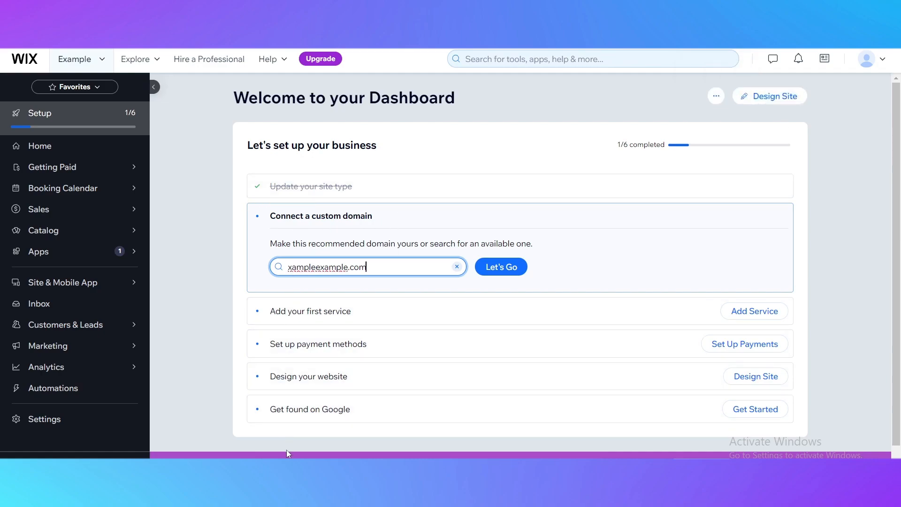
Start the website design task from the setup checklist and open the website template gallery.
scroll(259, 414, "down", 1)
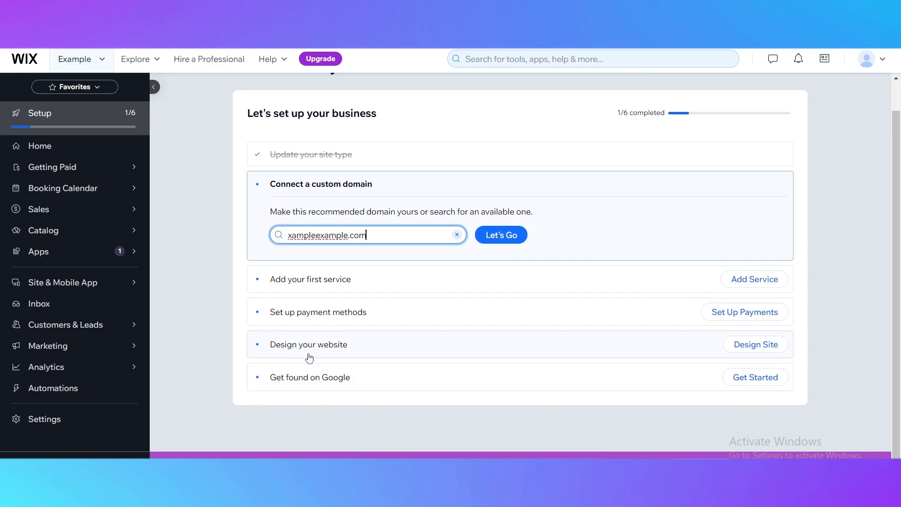
left_click(358, 348)
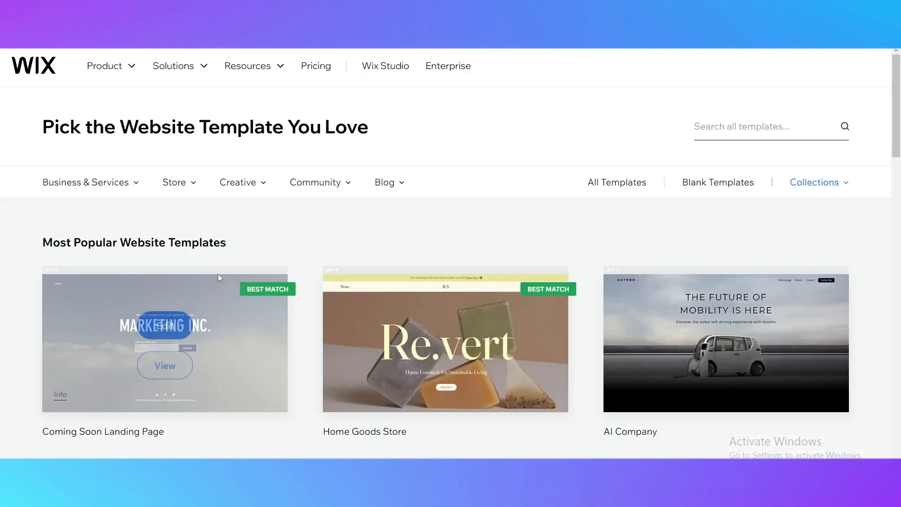
Browse the first page of the most popular website templates.
mouse_move(208, 285)
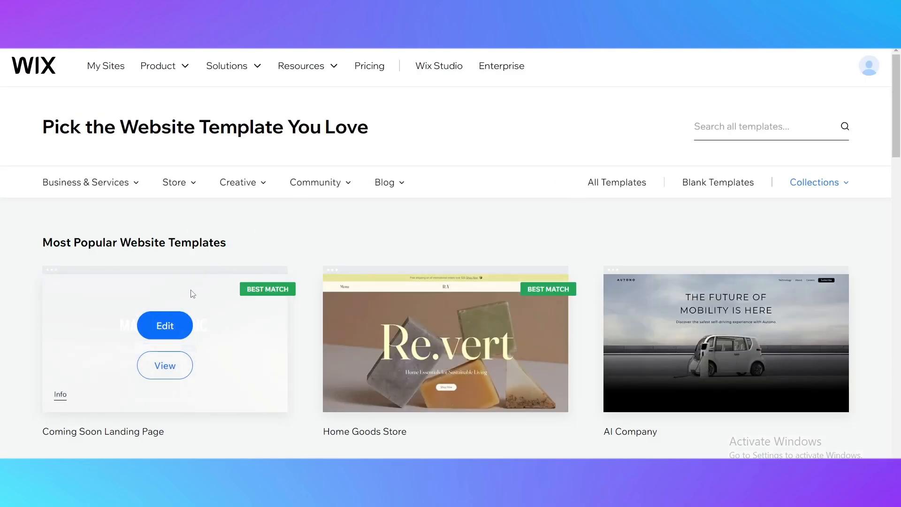
scroll(794, 306, "down", 6)
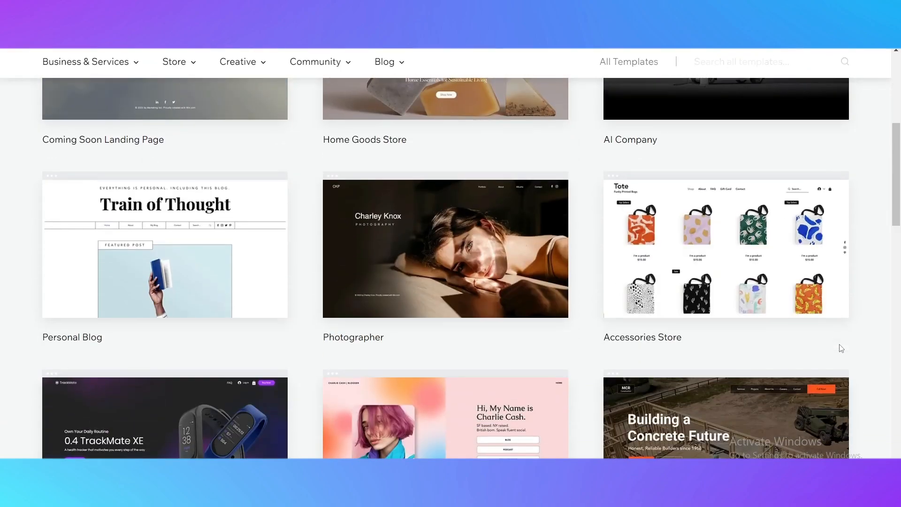
scroll(840, 349, "down", 5)
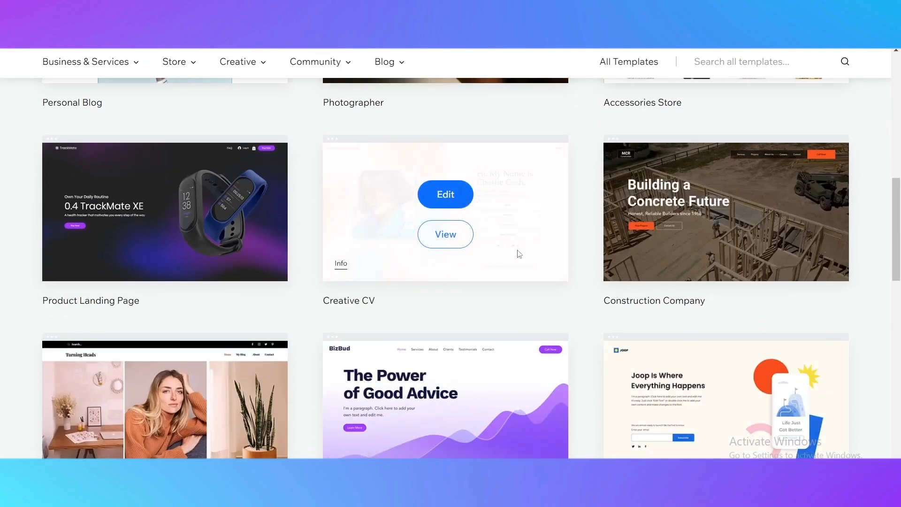
mouse_move(842, 233)
scroll(780, 252, "down", 5)
scroll(497, 287, "up", 5)
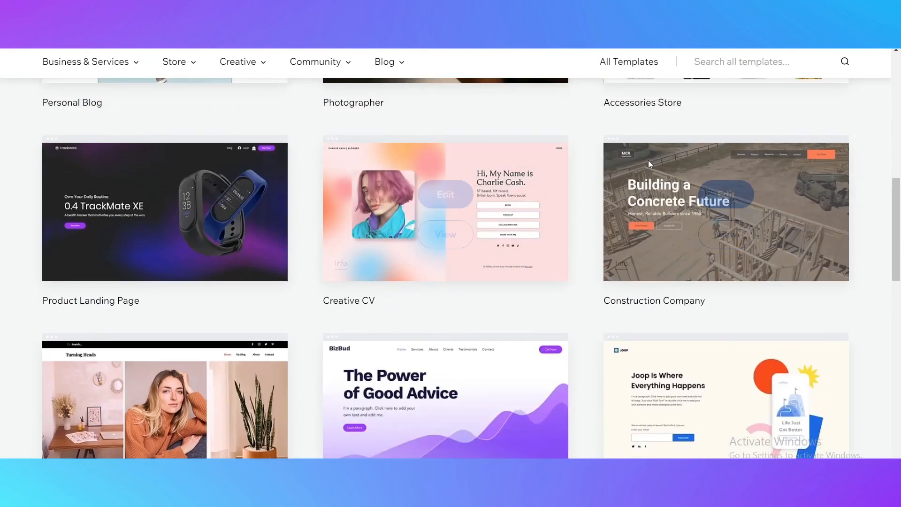
mouse_move(479, 284)
scroll(516, 310, "down", 5)
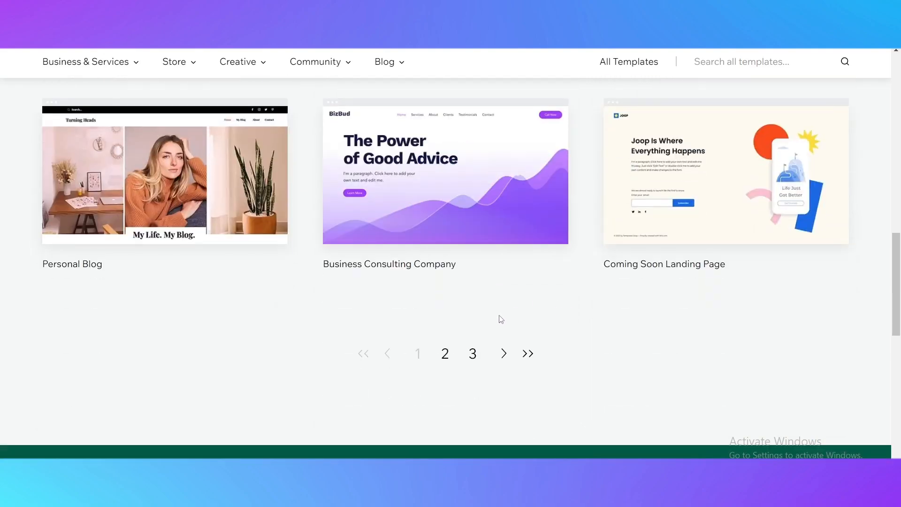
Go to page 2 of the most popular templates and look over the designs there, including Home Remodeling Company.
left_click(442, 354)
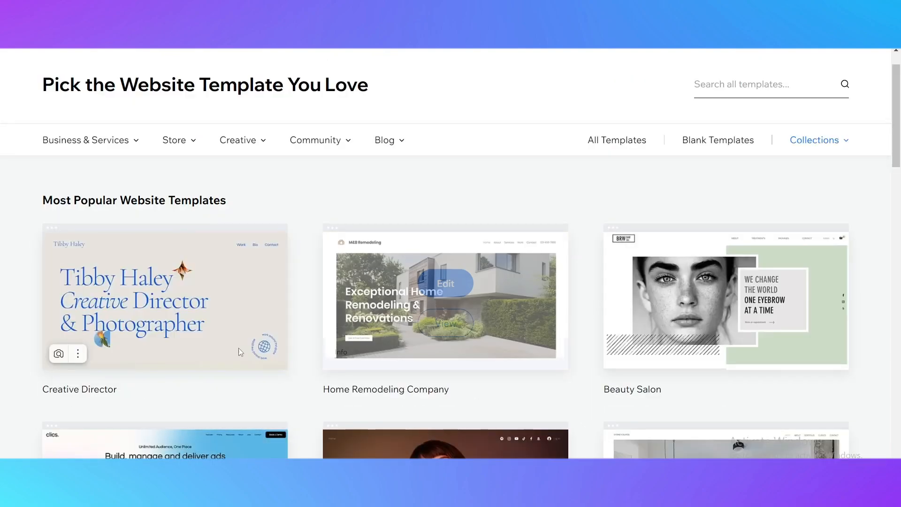
scroll(230, 346, "down", 3)
scroll(329, 329, "down", 1)
scroll(610, 262, "up", 3)
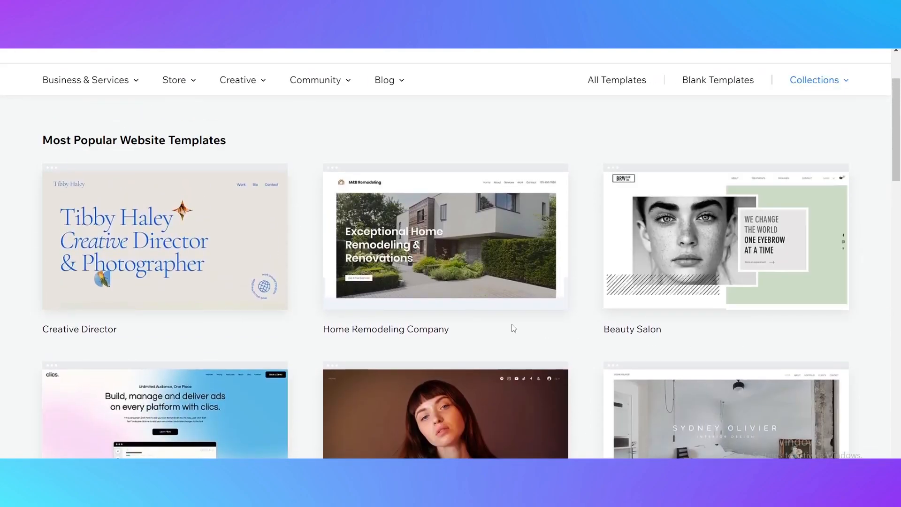
mouse_move(690, 389)
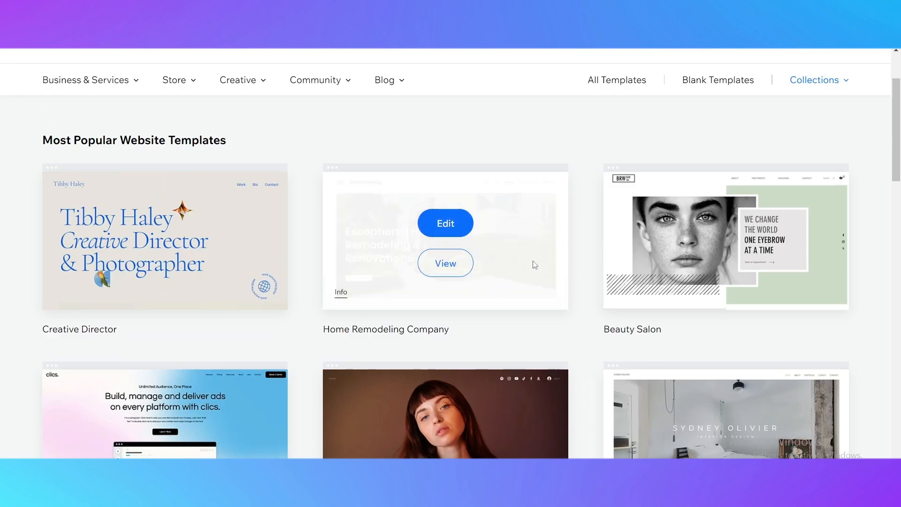
mouse_move(288, 193)
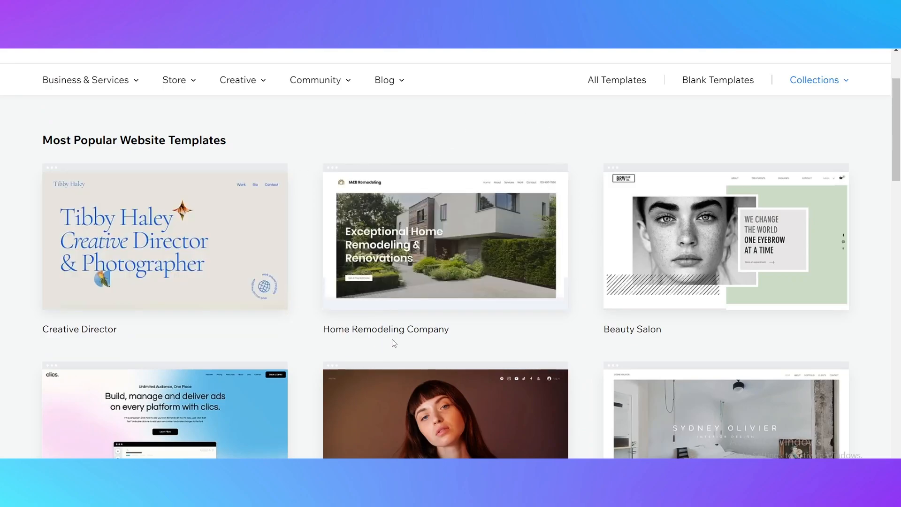
mouse_move(493, 244)
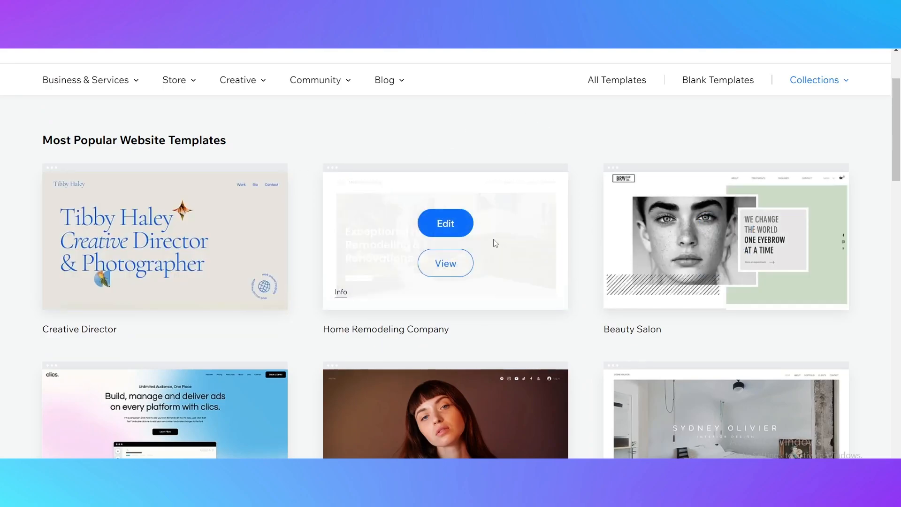
Start editing the Home Remodeling Company template and dismiss the form for enhancing the AI content.
left_click(452, 230)
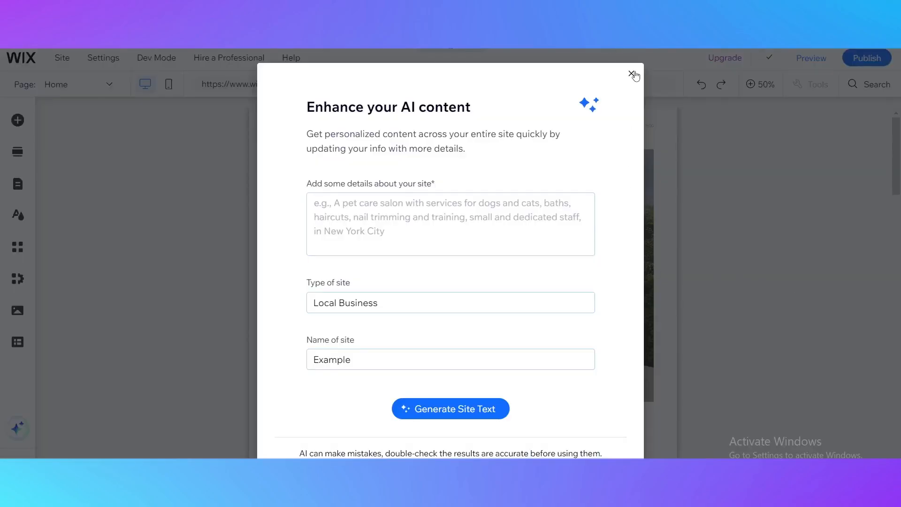
left_click(631, 74)
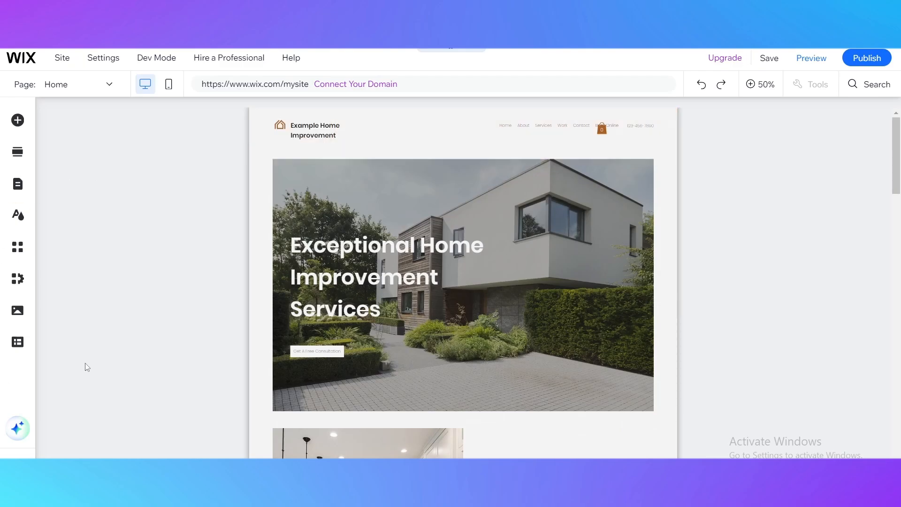
Open the section library between the customer testimonials and the contact form, and browse its categories from AI Generator through Events.
scroll(526, 281, "down", 10)
scroll(526, 281, "down", 10)
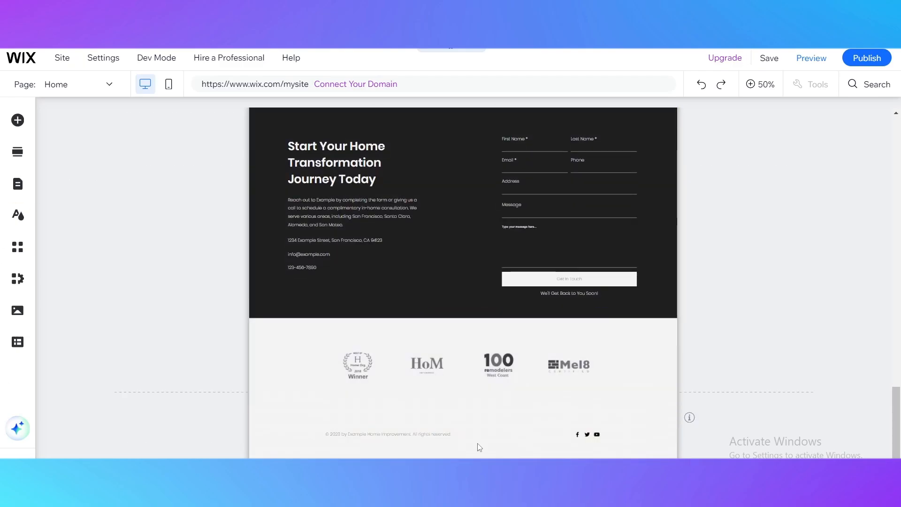
scroll(422, 352, "up", 5)
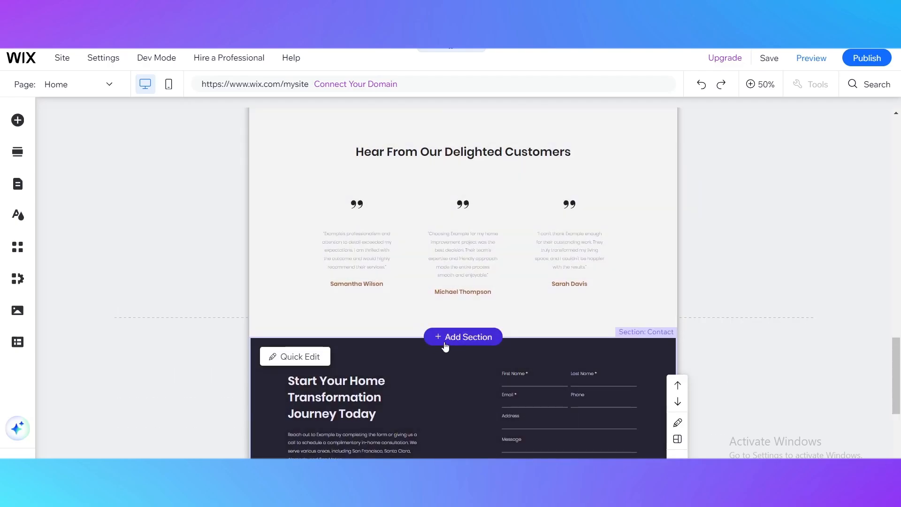
left_click(434, 338)
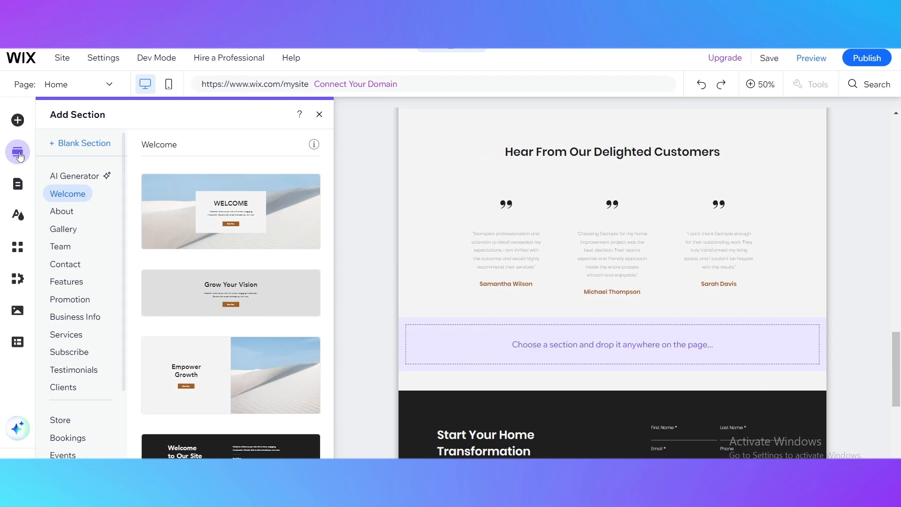
left_click(69, 177)
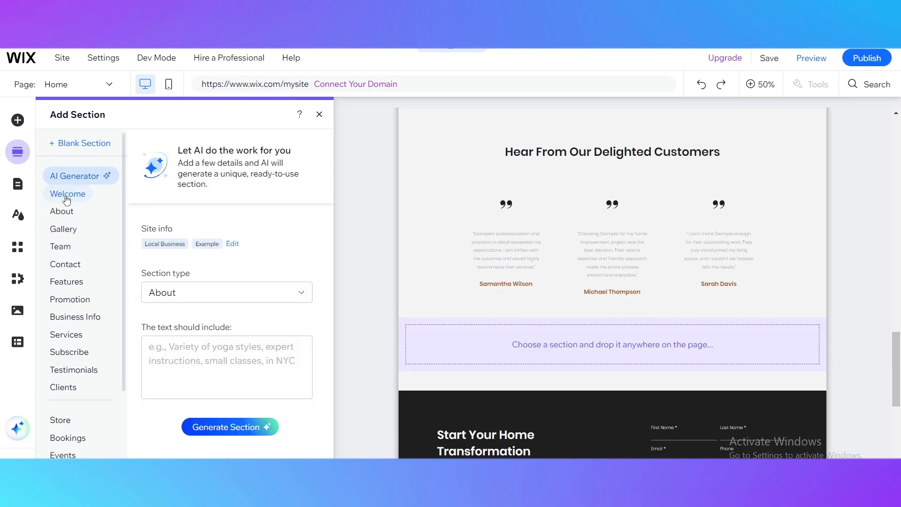
left_click(67, 199)
left_click(64, 211)
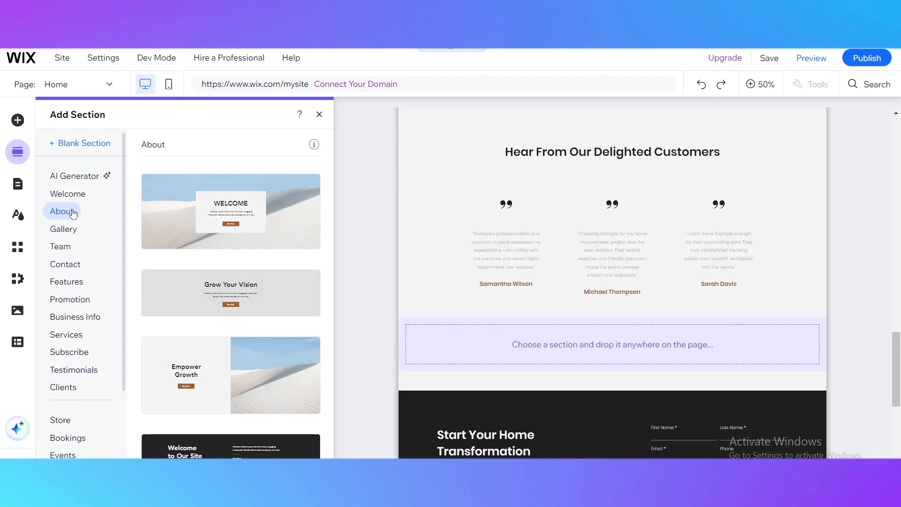
left_click(50, 227)
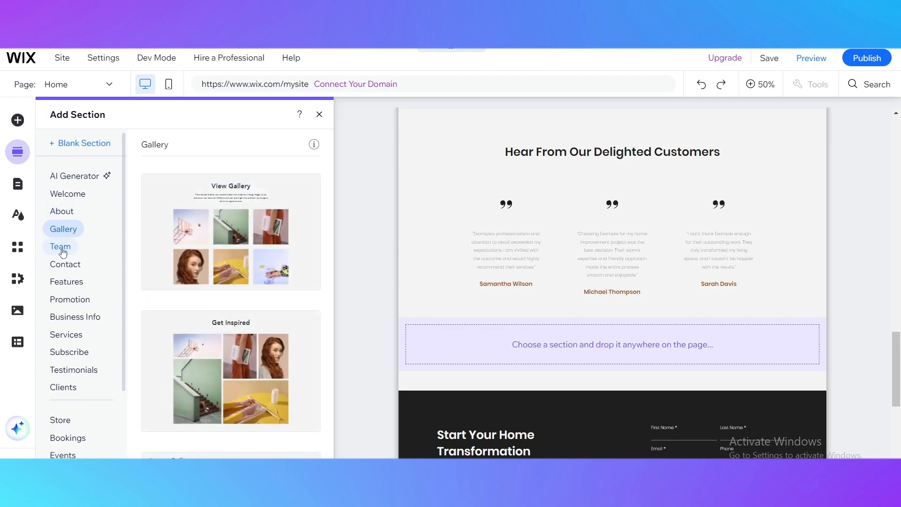
left_click(61, 248)
left_click(66, 264)
left_click(70, 283)
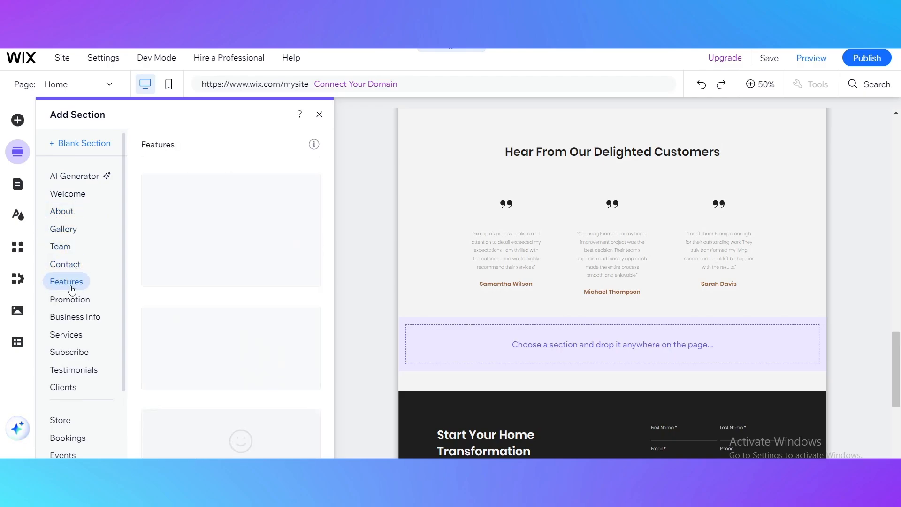
left_click(70, 300)
left_click(78, 319)
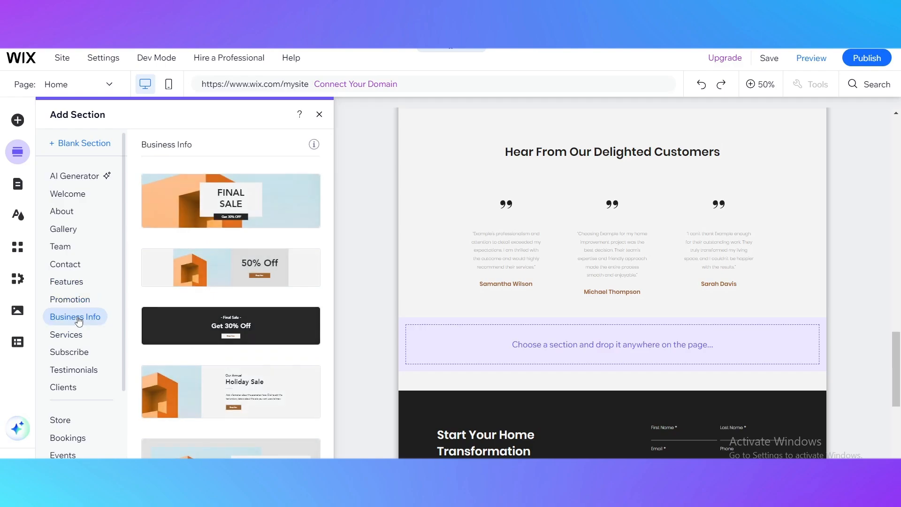
left_click(70, 334)
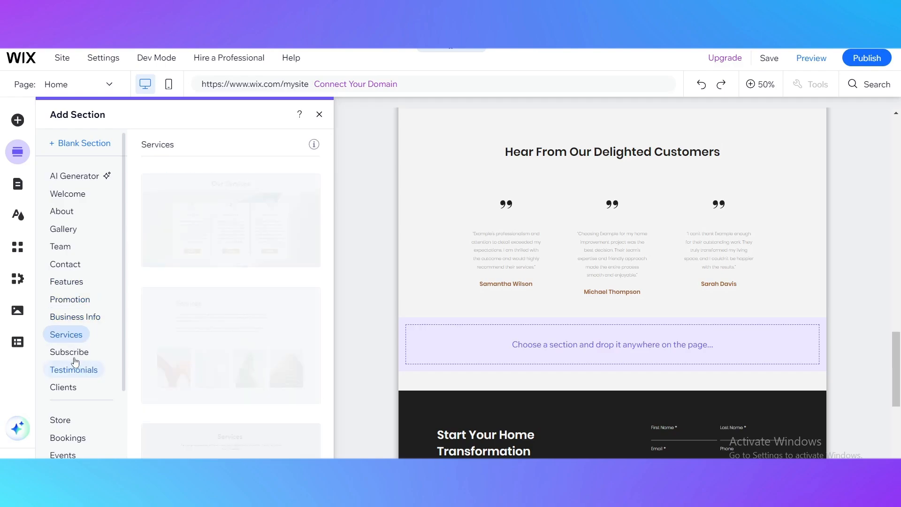
left_click(73, 353)
left_click(73, 373)
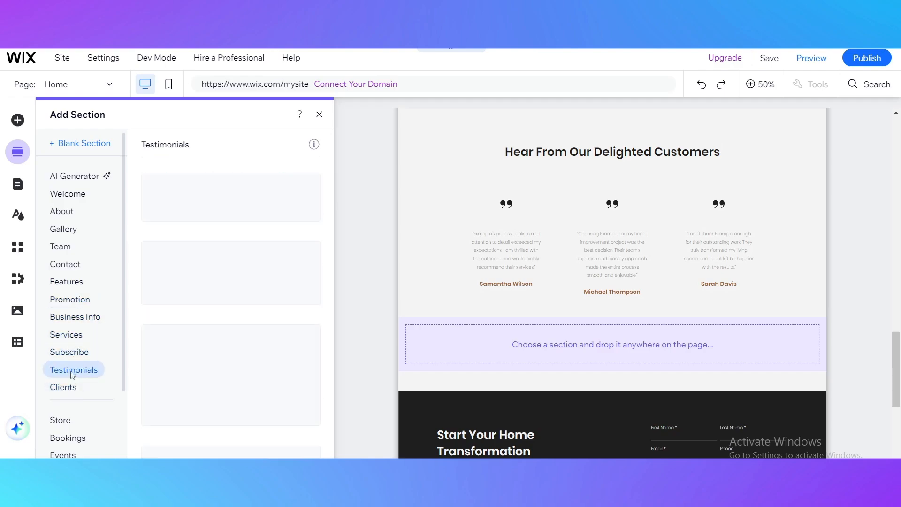
left_click(67, 387)
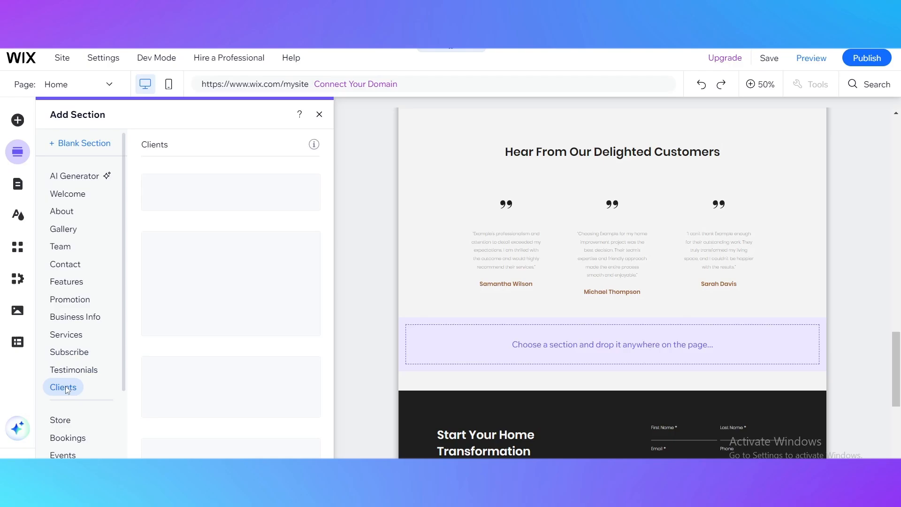
left_click(67, 419)
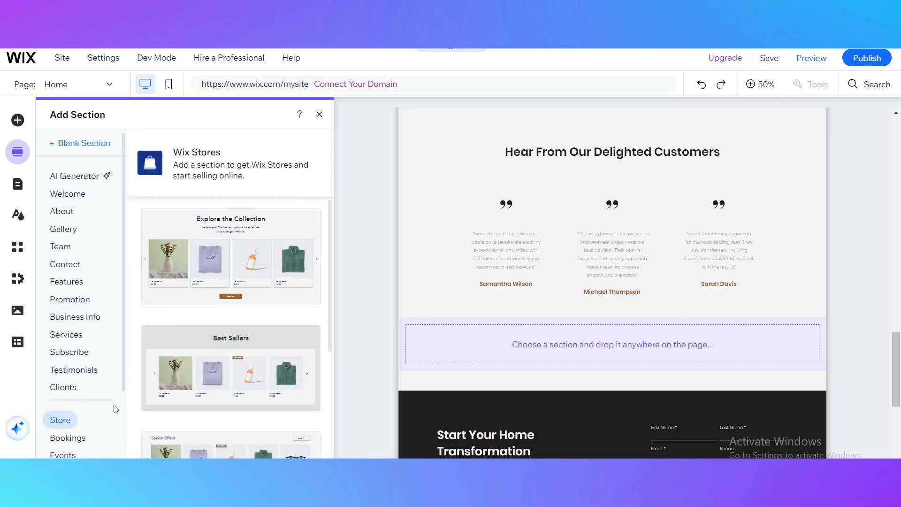
left_click(67, 436)
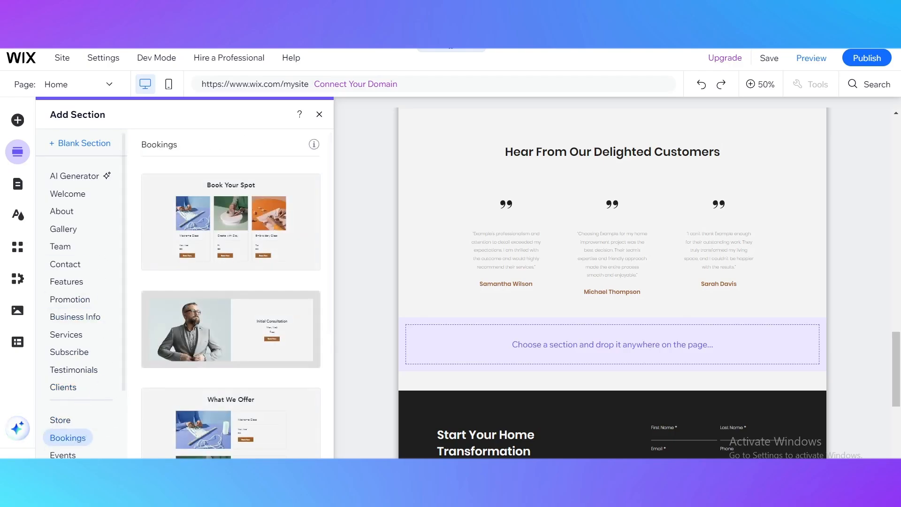
left_click(63, 454)
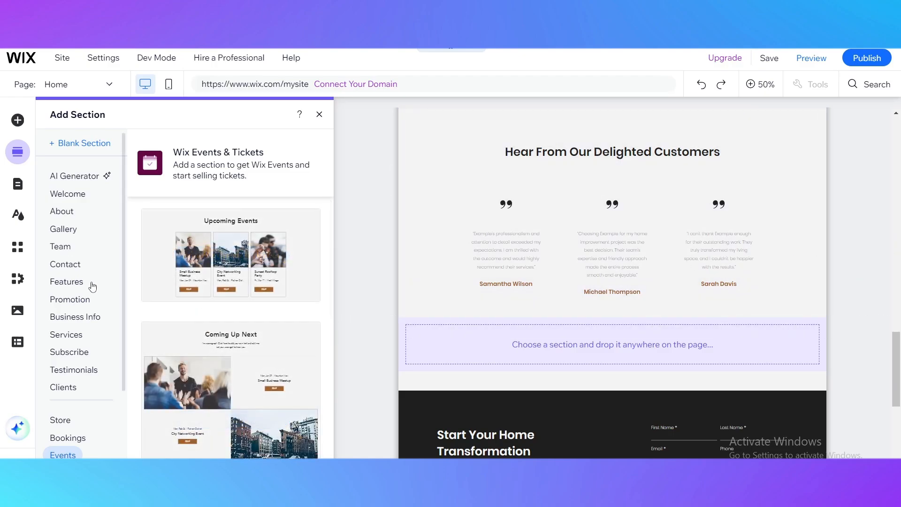
Add the brown Features section with four round icons between the testimonials and contact sections.
left_click(92, 285)
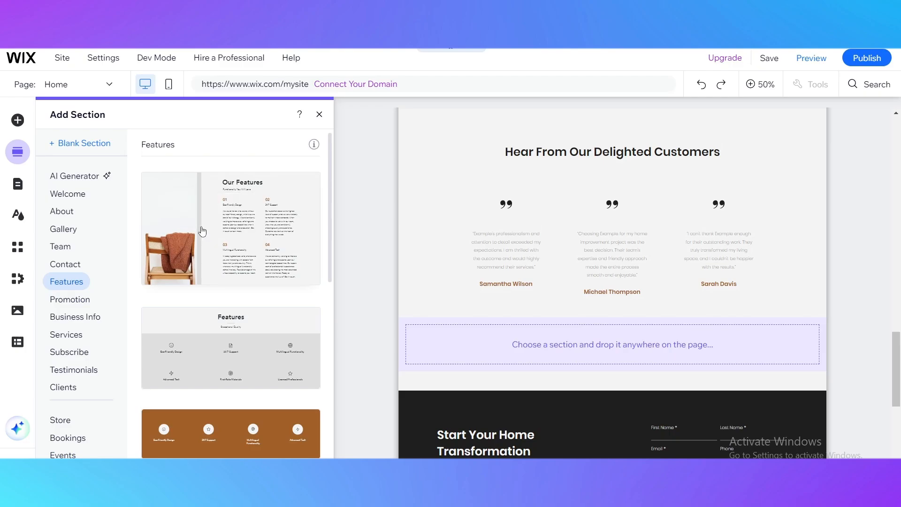
left_click_drag(194, 434, 538, 356)
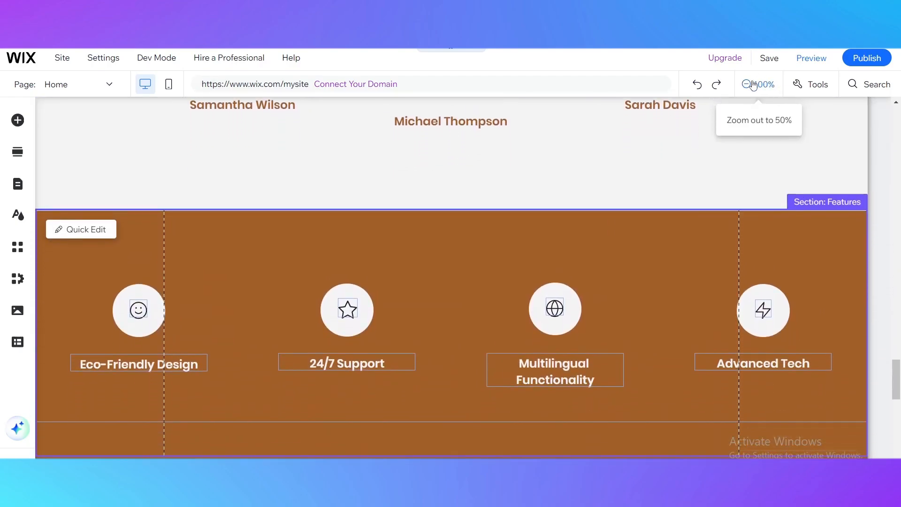
left_click(758, 84)
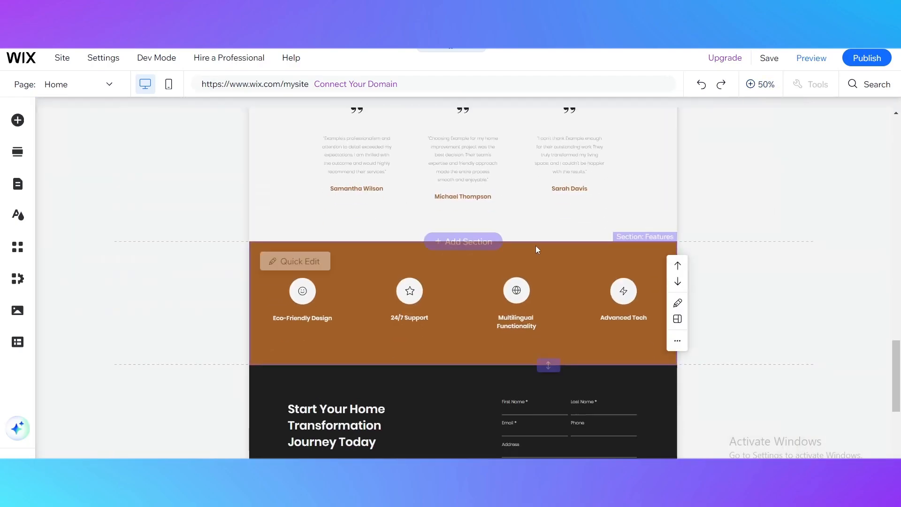
Delete the brown Features section between the testimonials and the contact form.
scroll(483, 300, "up", 4)
scroll(530, 256, "down", 12)
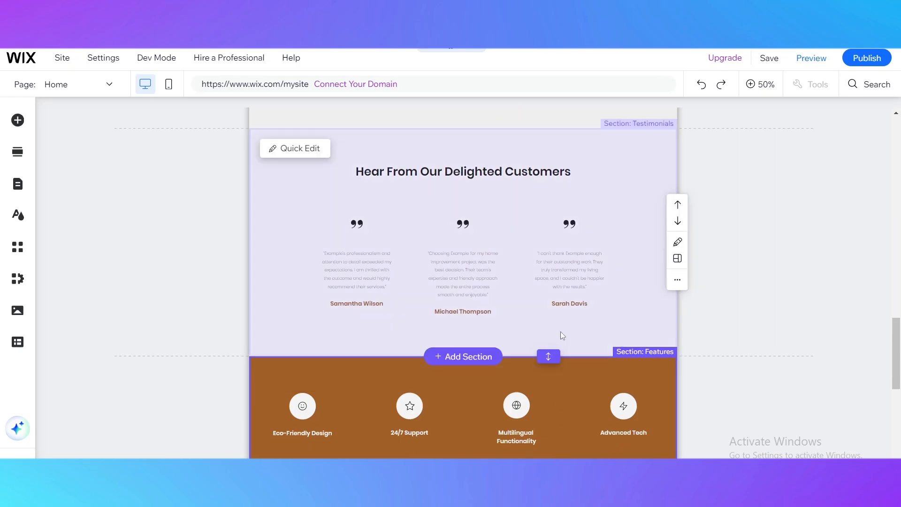
scroll(460, 220, "down", 7)
scroll(461, 262, "up", 3)
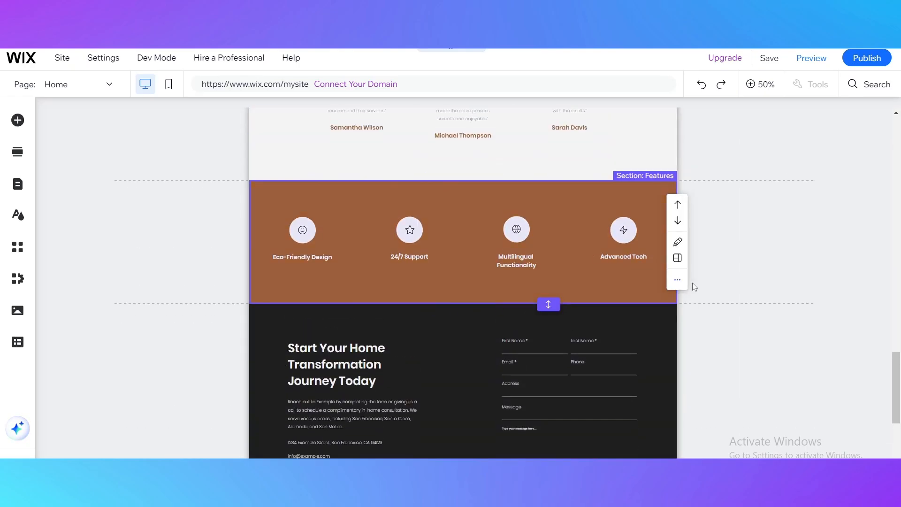
left_click(677, 280)
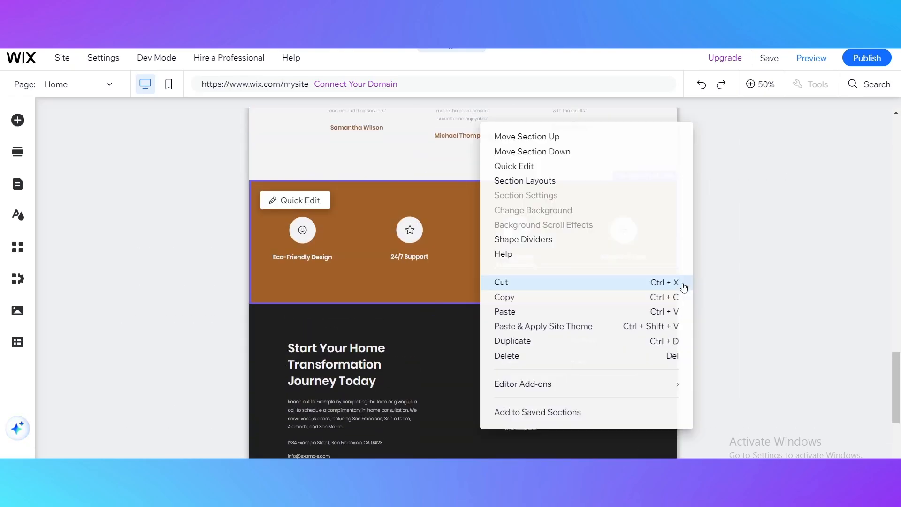
left_click(507, 355)
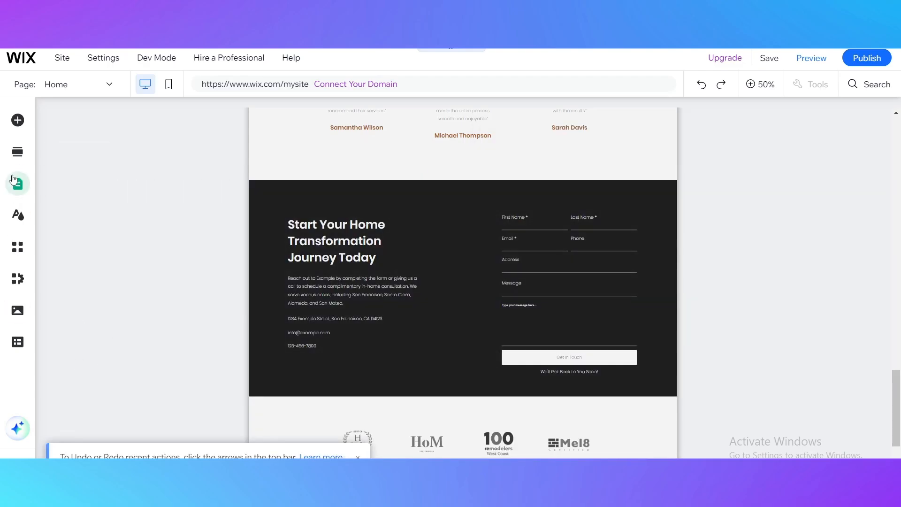
Add the Empower Growth design from the Welcome sections below the contact form.
left_click(17, 151)
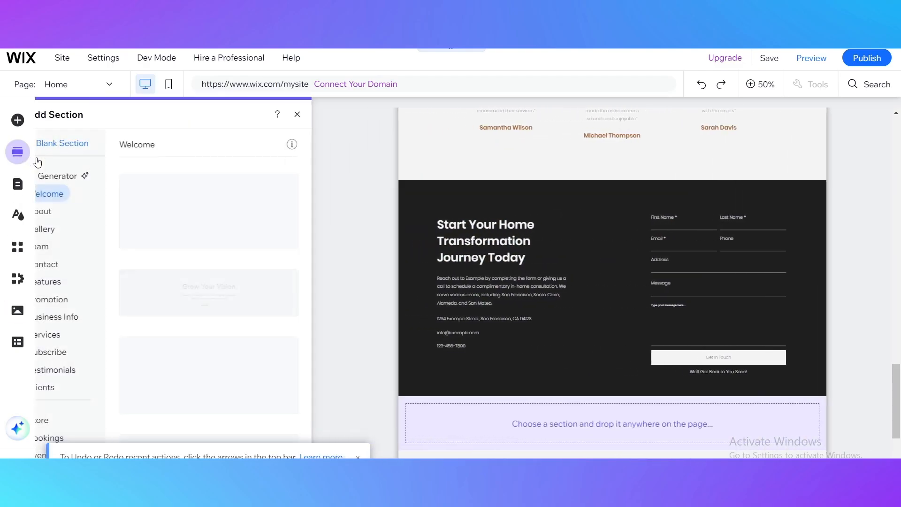
scroll(71, 347, "down", 2)
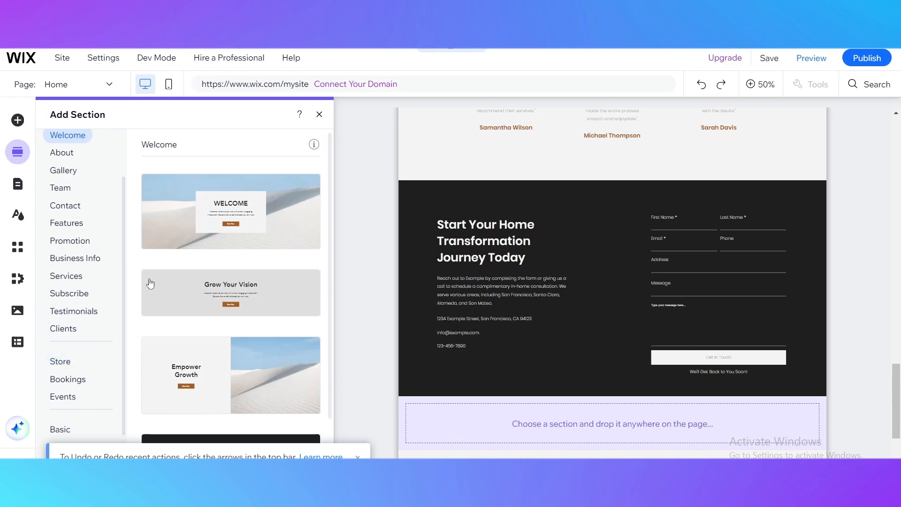
scroll(225, 211, "down", 2)
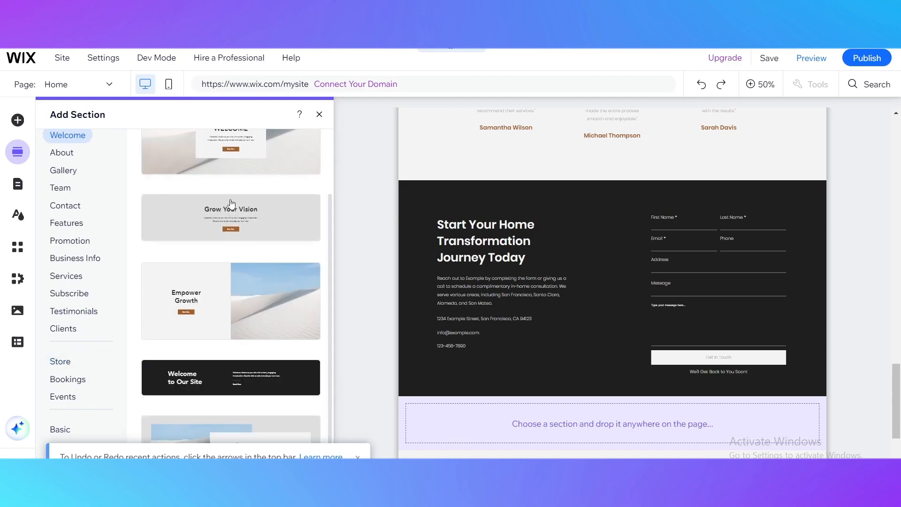
left_click(221, 322)
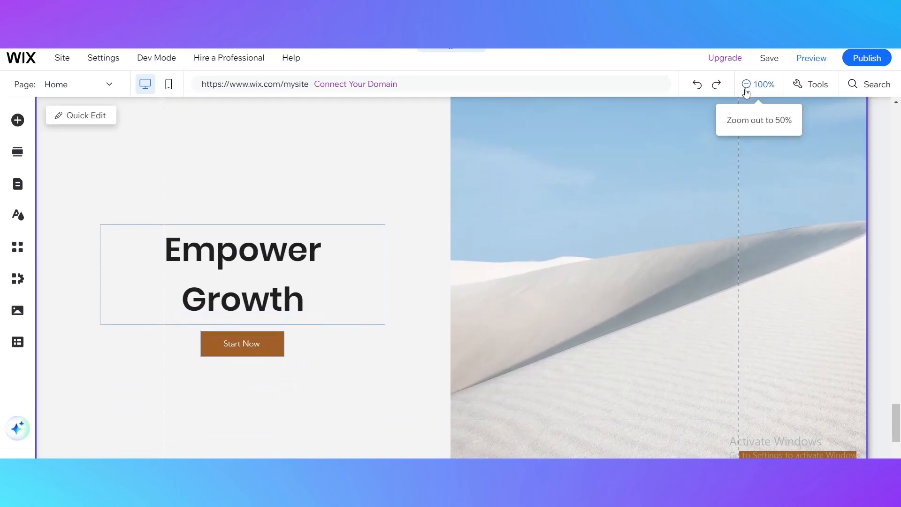
left_click(746, 90)
scroll(553, 257, "up", 2)
scroll(464, 312, "down", 2)
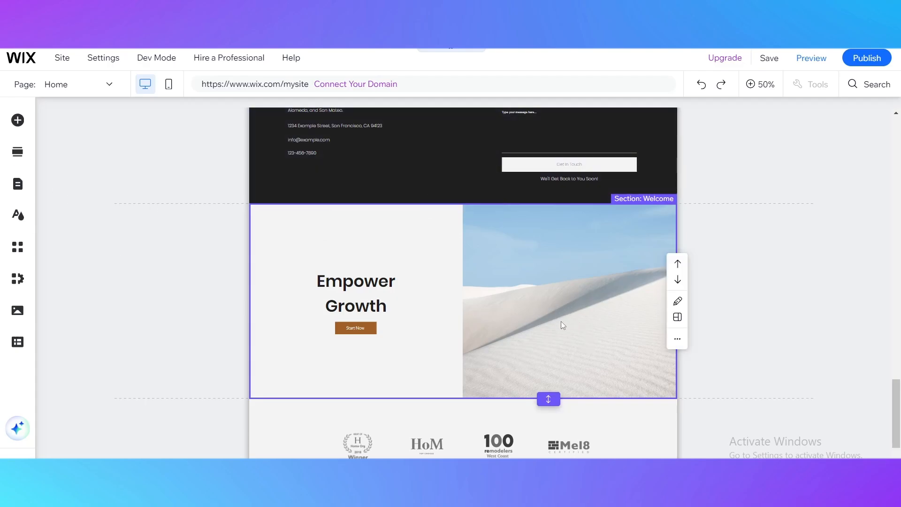
Move the Empower Growth heading up to the upper part of its column in the Welcome section.
left_click(369, 263)
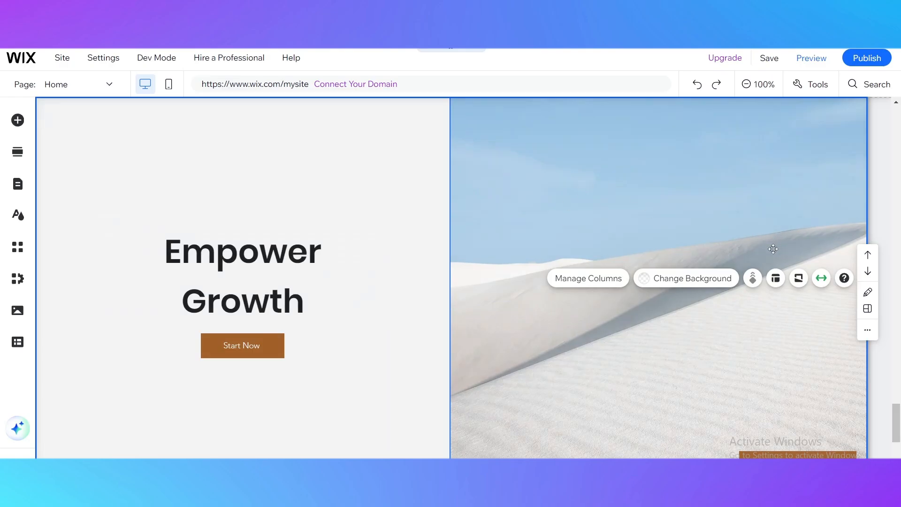
scroll(657, 298, "up", 3)
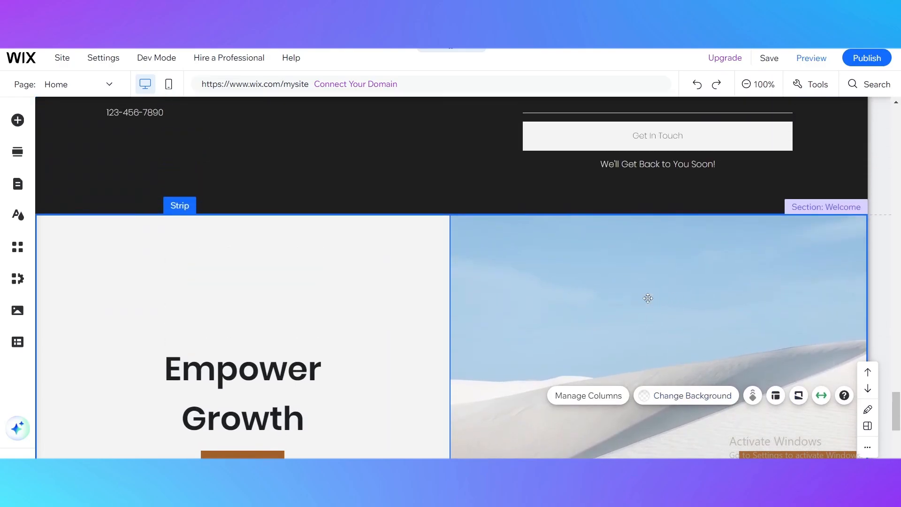
scroll(610, 282, "down", 5)
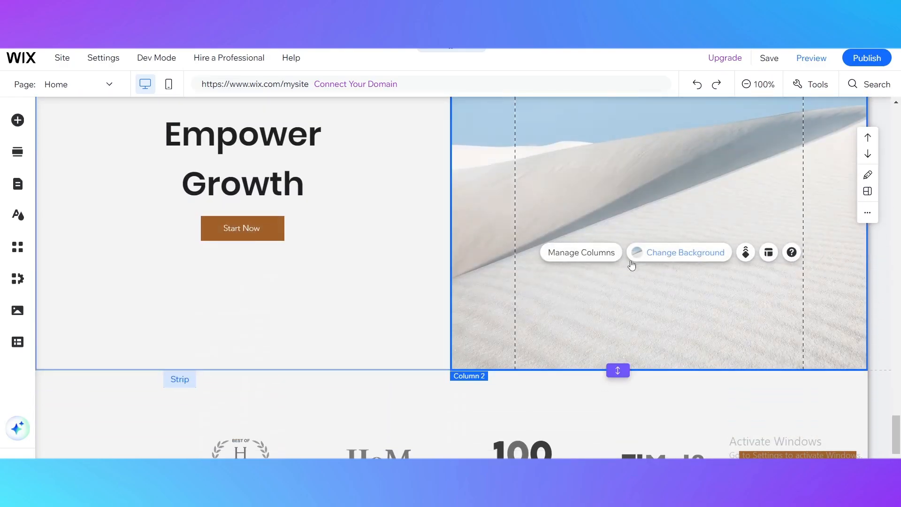
left_click_drag(718, 204, 671, 195)
left_click(347, 206)
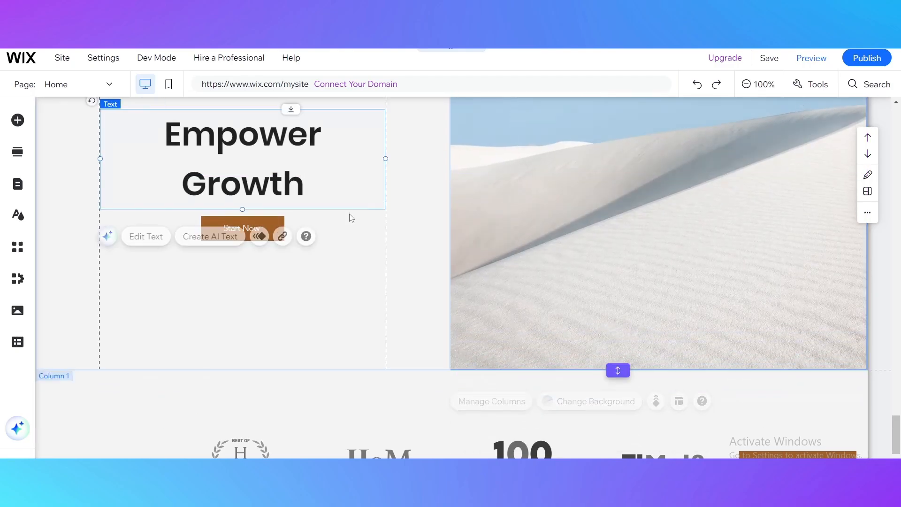
scroll(309, 224, "up", 2)
left_click_drag(268, 235, 266, 178)
scroll(267, 185, "up", 2)
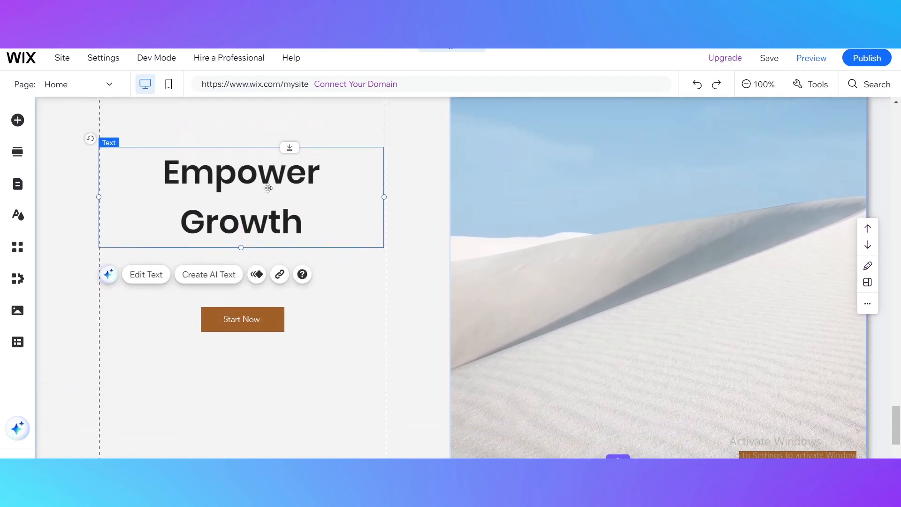
left_click_drag(270, 279, 269, 220)
Move the Start Now button up so it sits centred just below the Empower Growth heading.
left_click_drag(258, 404, 255, 297)
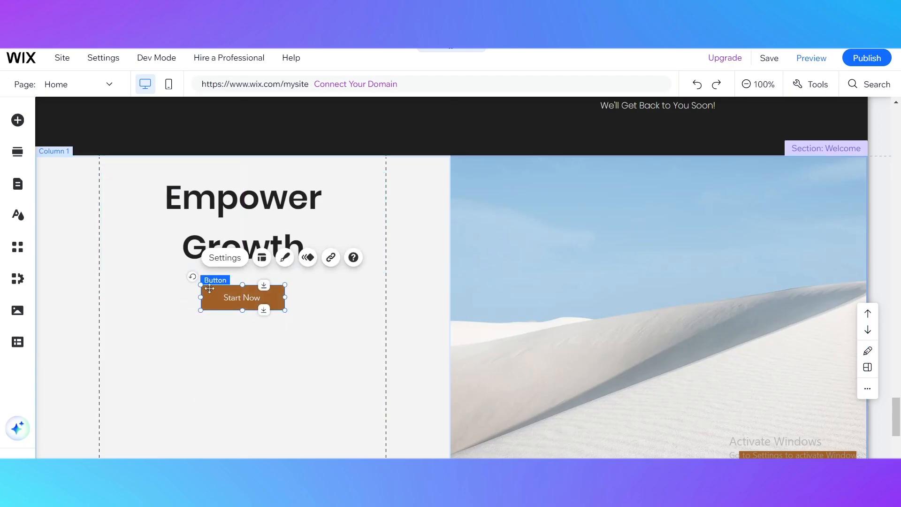
left_click(368, 334)
scroll(408, 313, "down", 4)
scroll(305, 253, "up", 4)
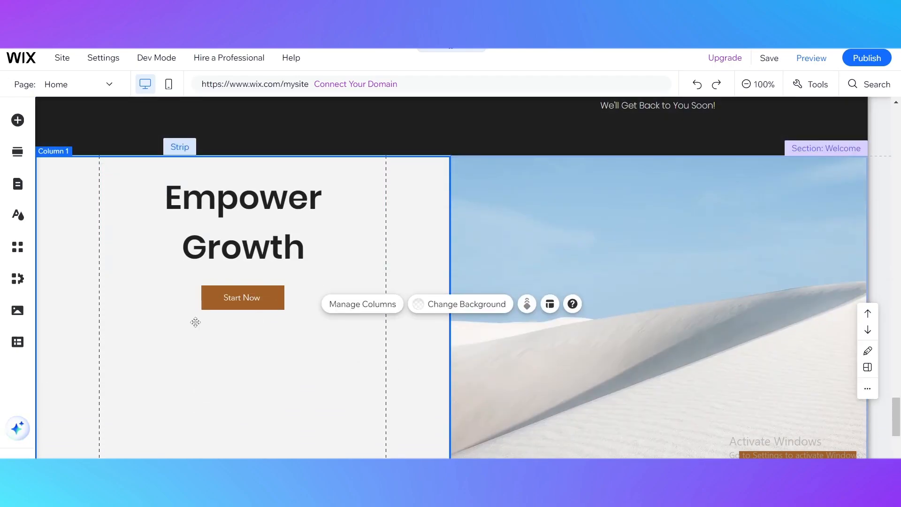
Browse the elements available to add, examining the Embed Code options for popular embeds, video players, audio players and marketing tools.
left_click(15, 120)
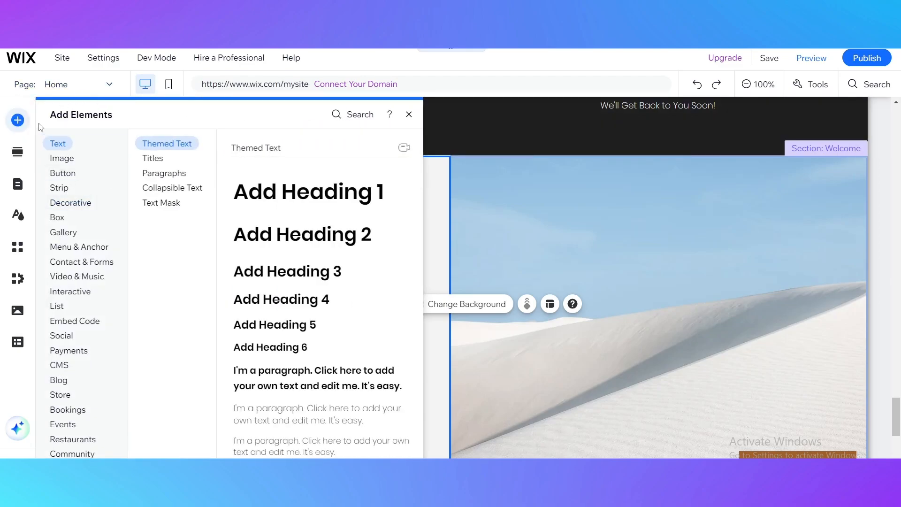
mouse_move(92, 173)
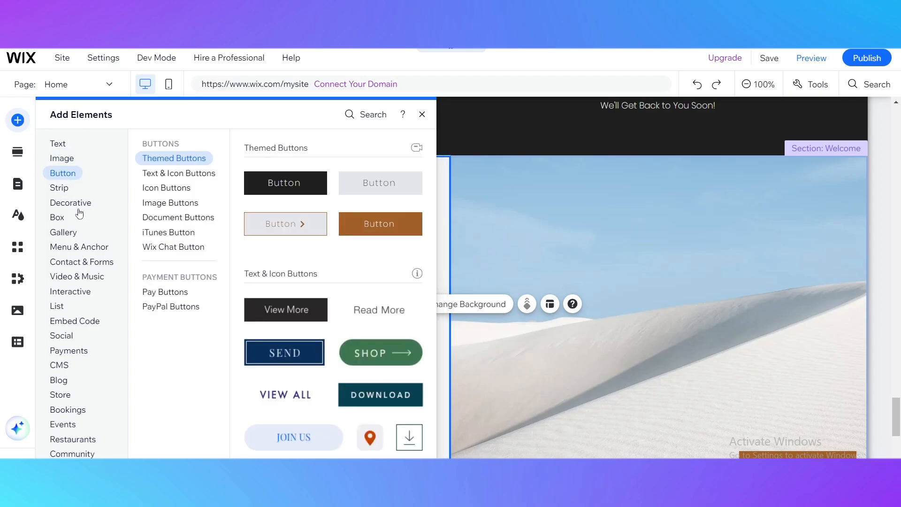
mouse_move(80, 334)
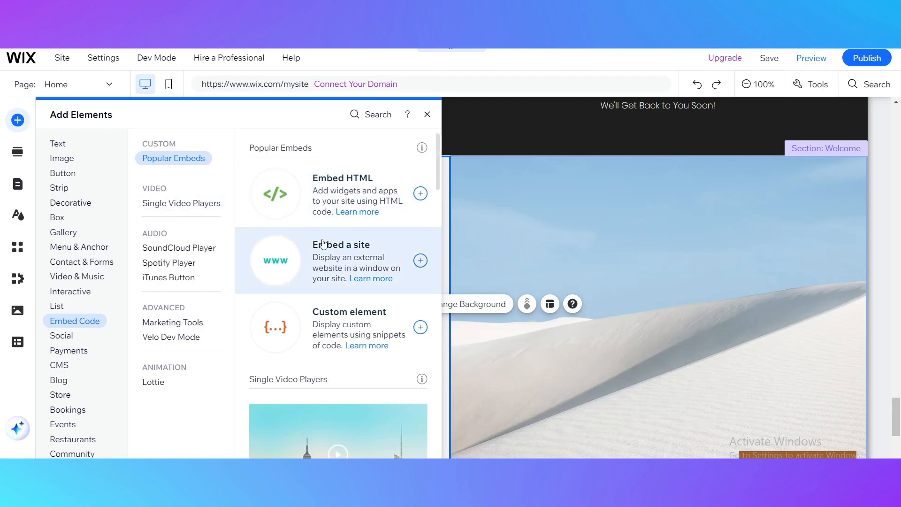
scroll(287, 254, "down", 1)
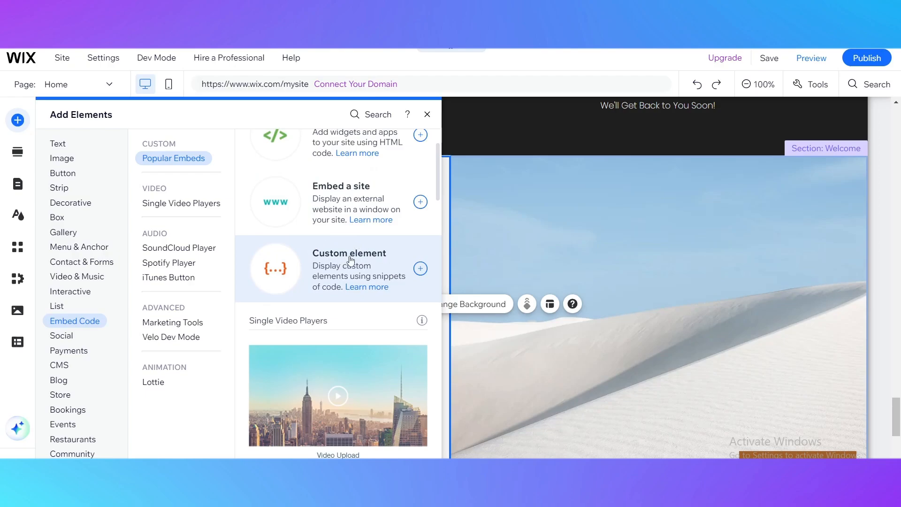
scroll(349, 260, "down", 1)
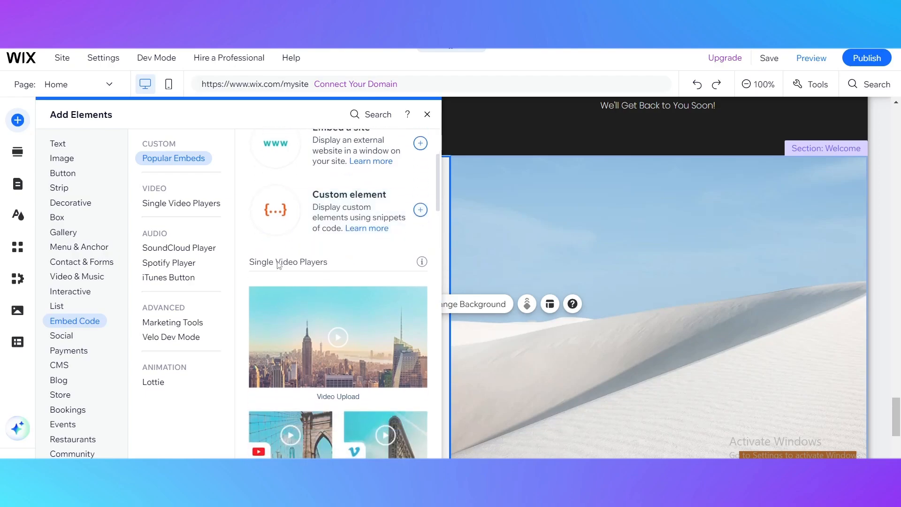
left_click(170, 203)
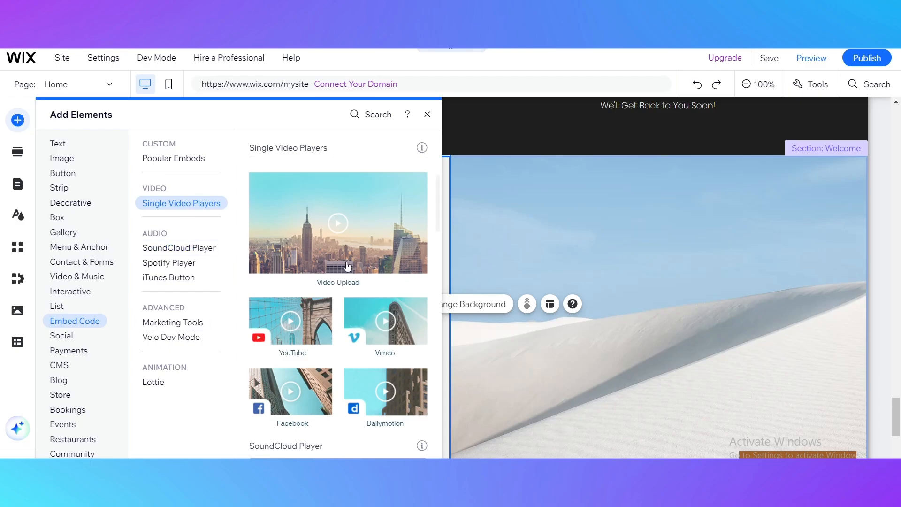
scroll(317, 295, "down", 1)
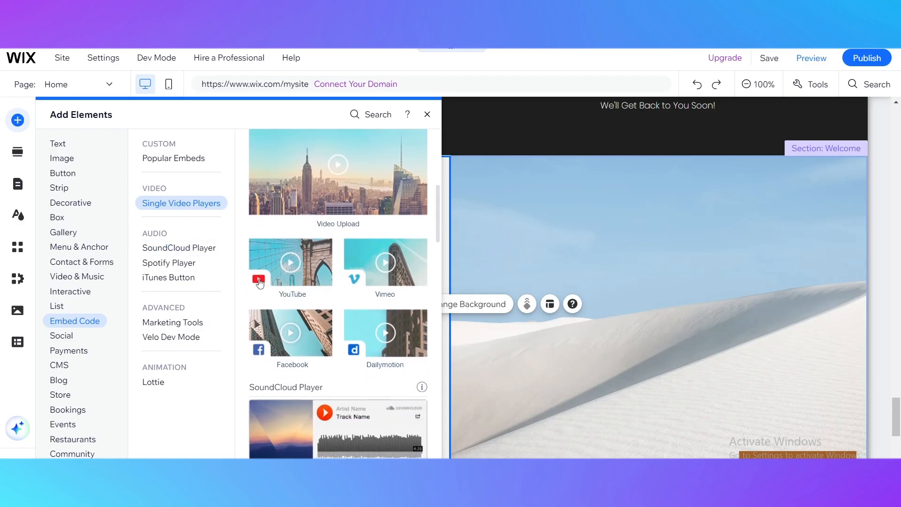
left_click(168, 249)
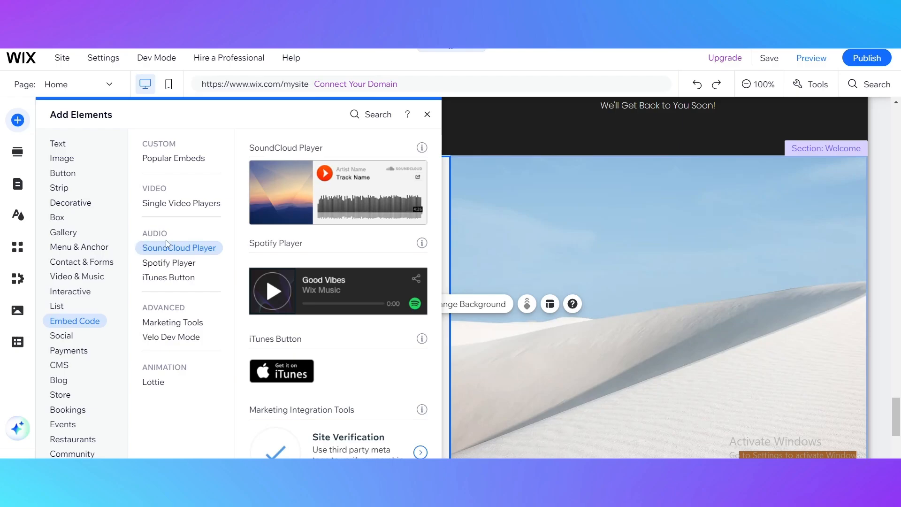
left_click(187, 265)
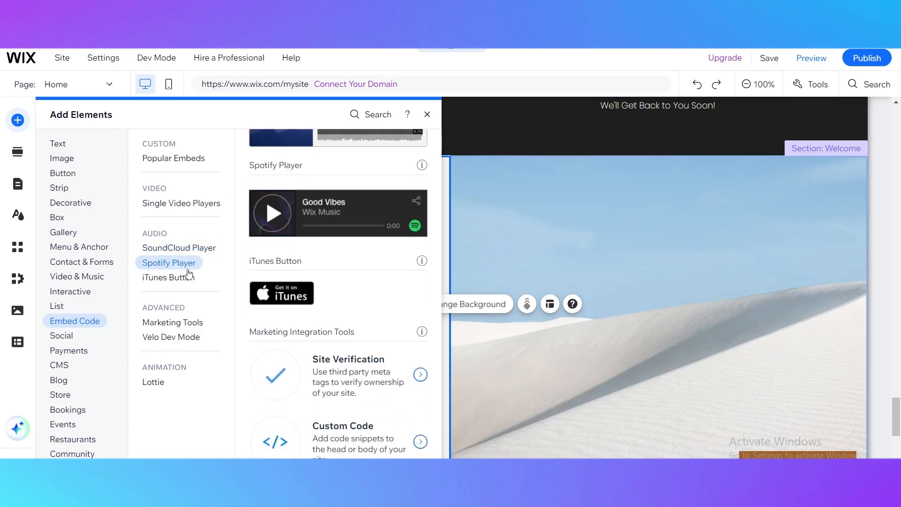
left_click(175, 279)
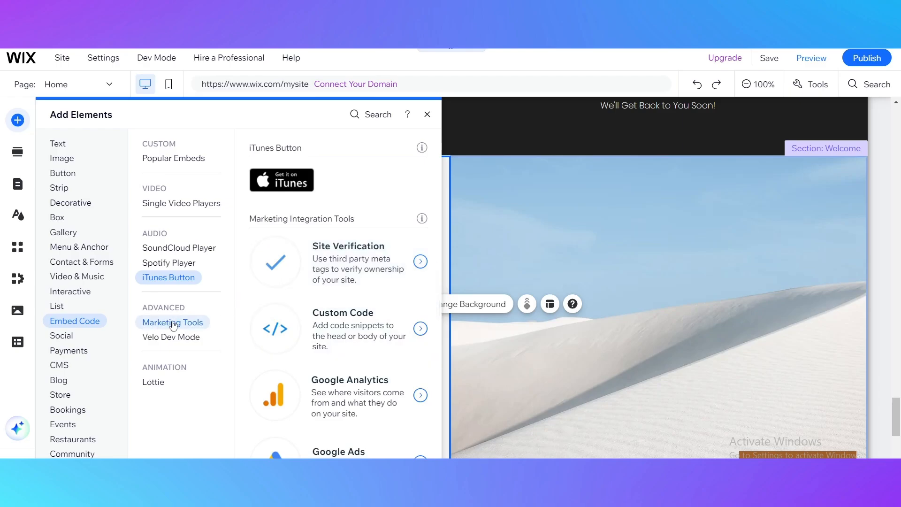
scroll(419, 333, "down", 5)
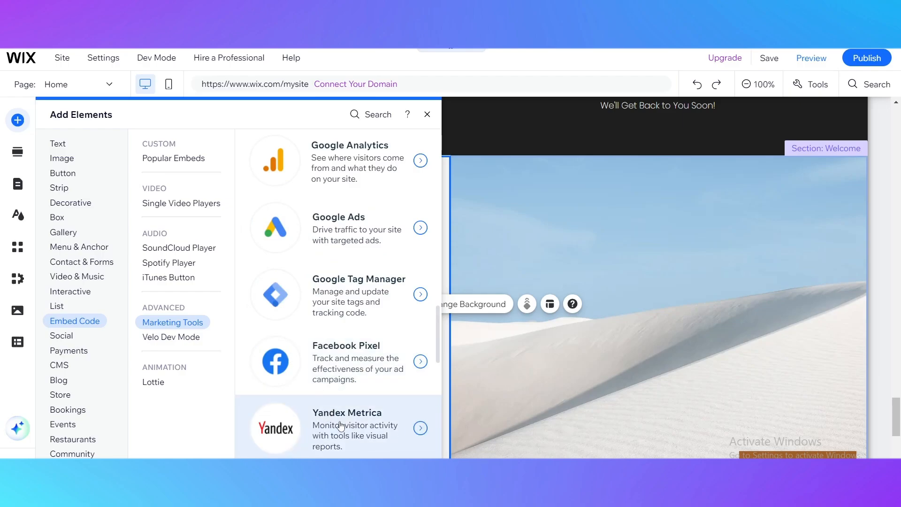
scroll(311, 418, "up", 1)
scroll(311, 418, "up", 5)
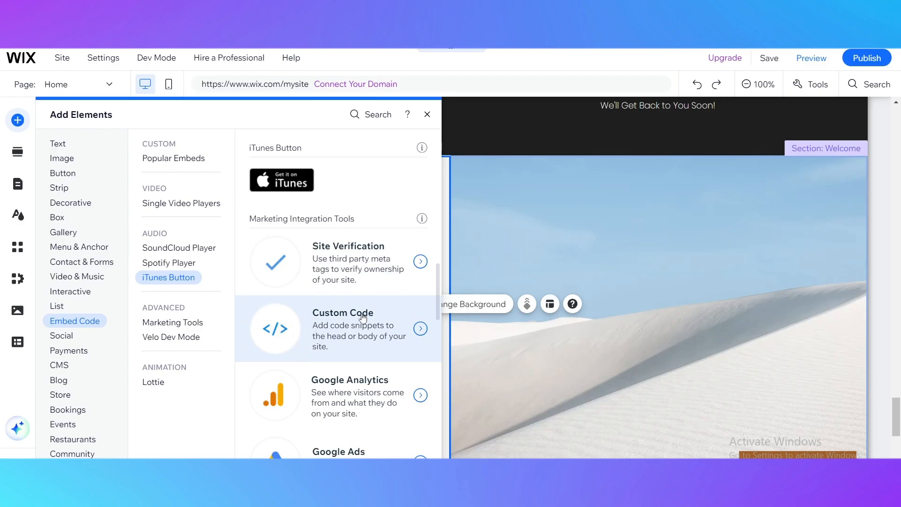
Add an Embed HTML element to the Welcome section and place it below the Start Now button, leaving its code empty.
left_click(170, 161)
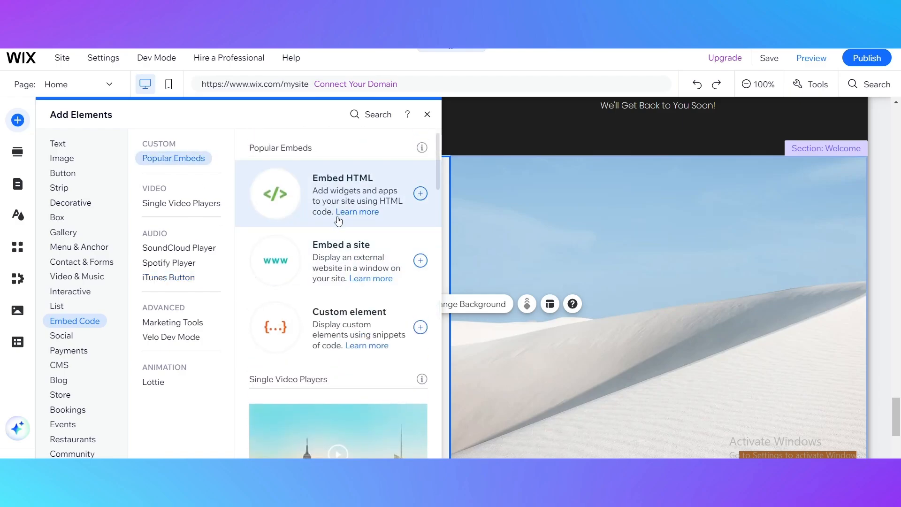
left_click(256, 198)
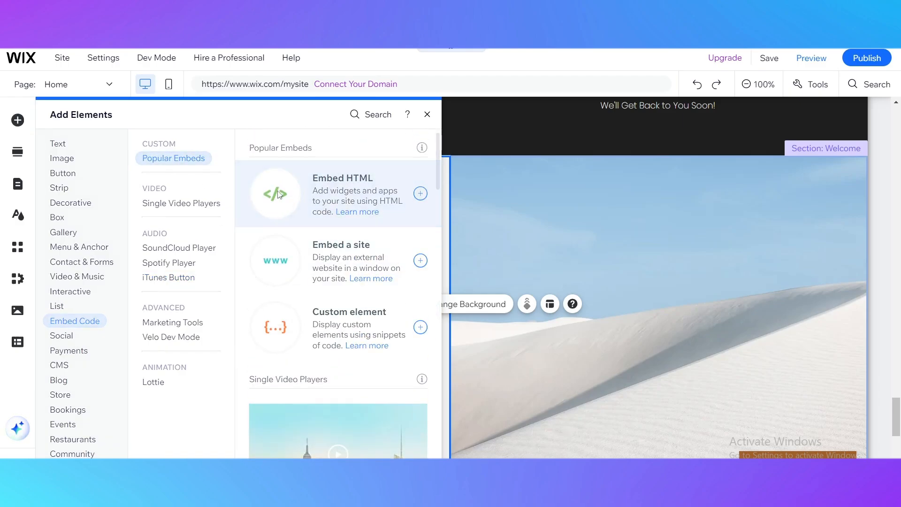
left_click(541, 247)
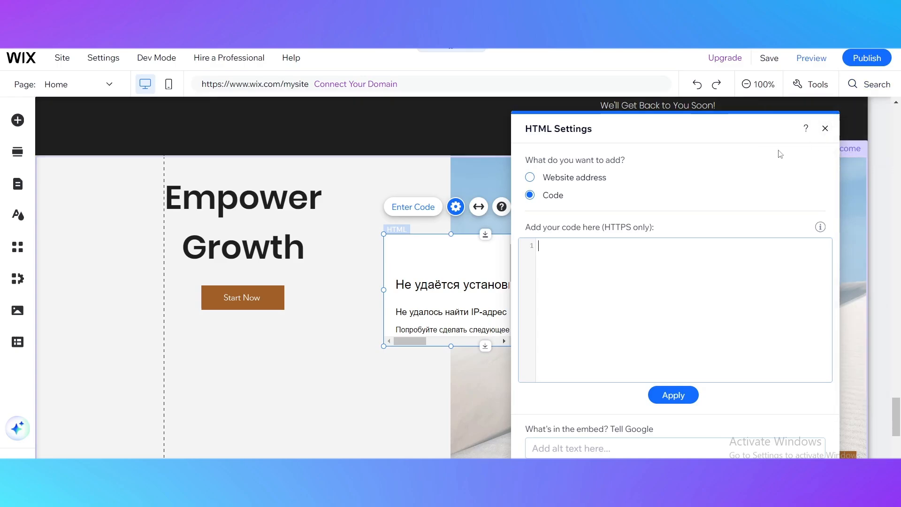
left_click_drag(458, 255, 252, 363)
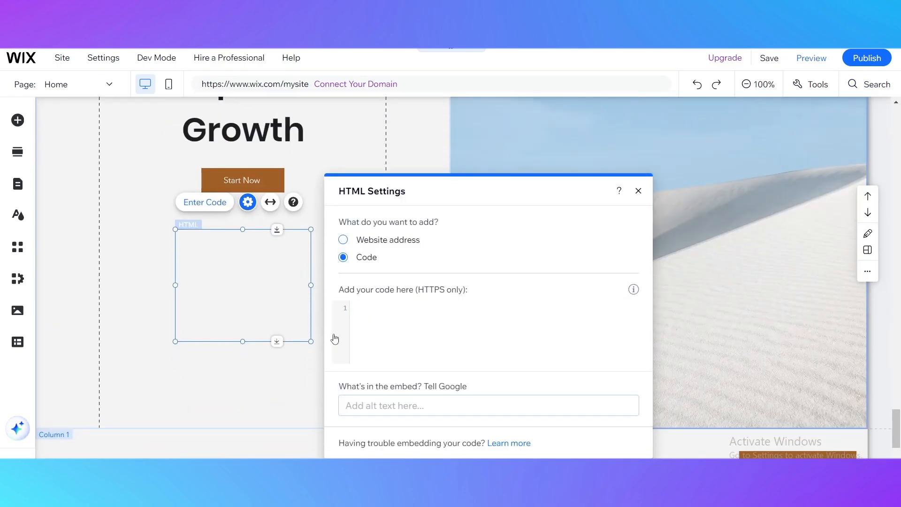
left_click(639, 191)
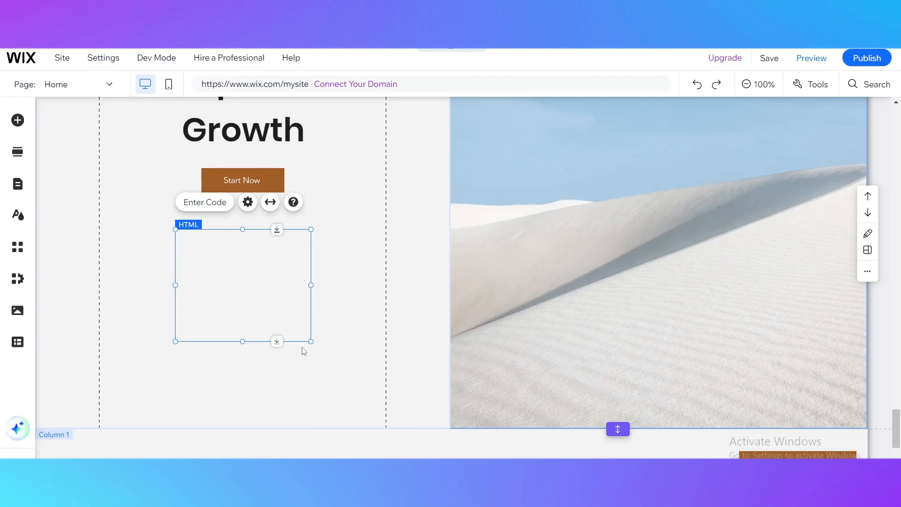
Enlarge the HTML element to fill most of its column and centre it under the Start Now button.
left_click_drag(310, 342, 376, 423)
left_click_drag(296, 308, 272, 293)
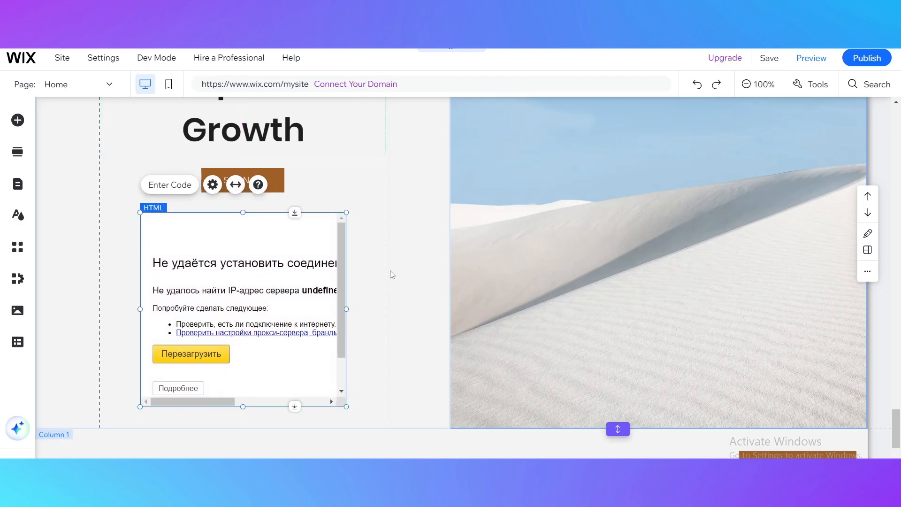
left_click(365, 269)
left_click(378, 330)
left_click(295, 330)
Zoom the page out to 50% and review the layout down to the Welcome section, selecting that section.
left_click(746, 84)
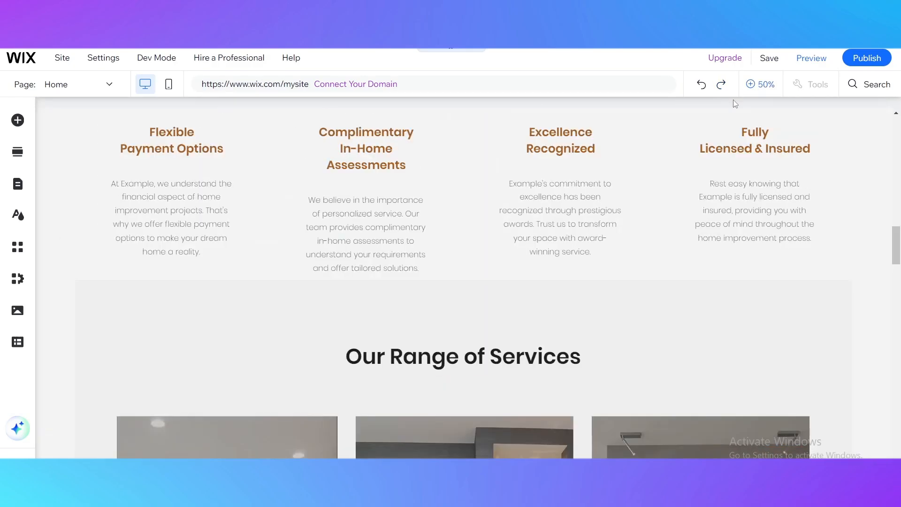
scroll(539, 276, "up", 10)
scroll(538, 276, "down", 10)
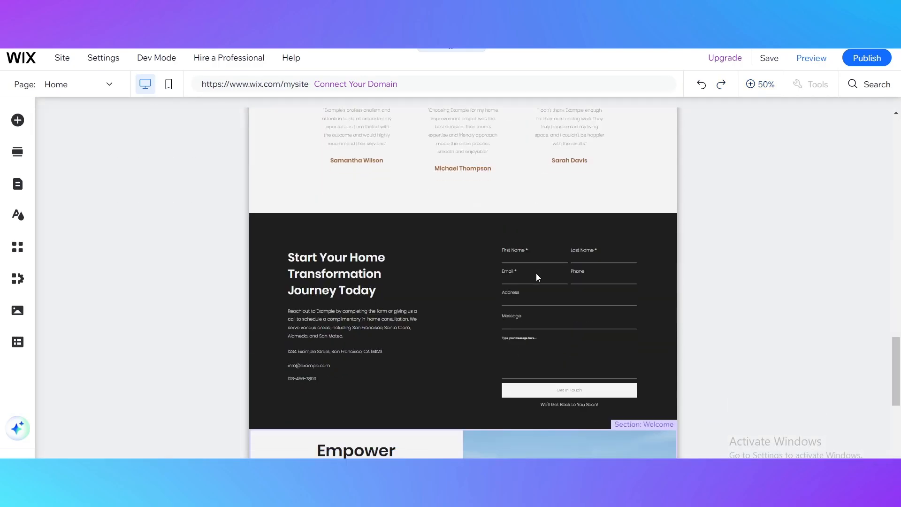
left_click(417, 303)
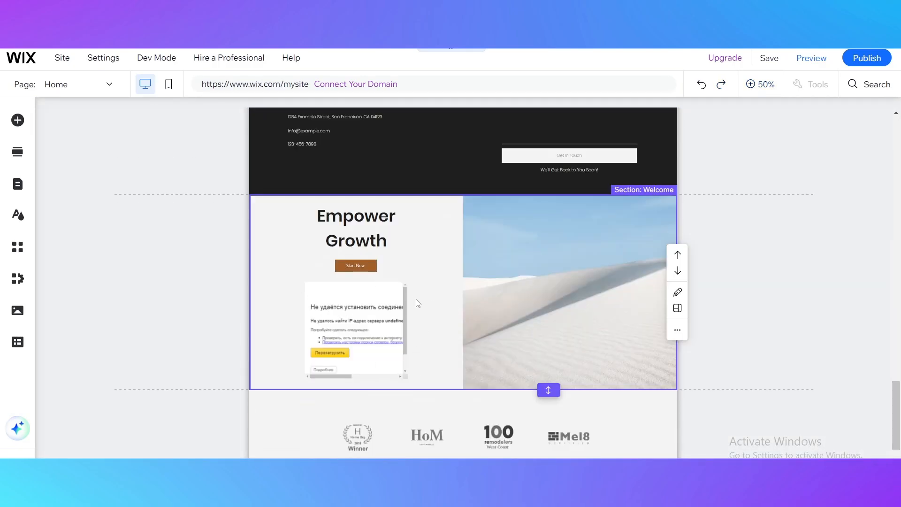